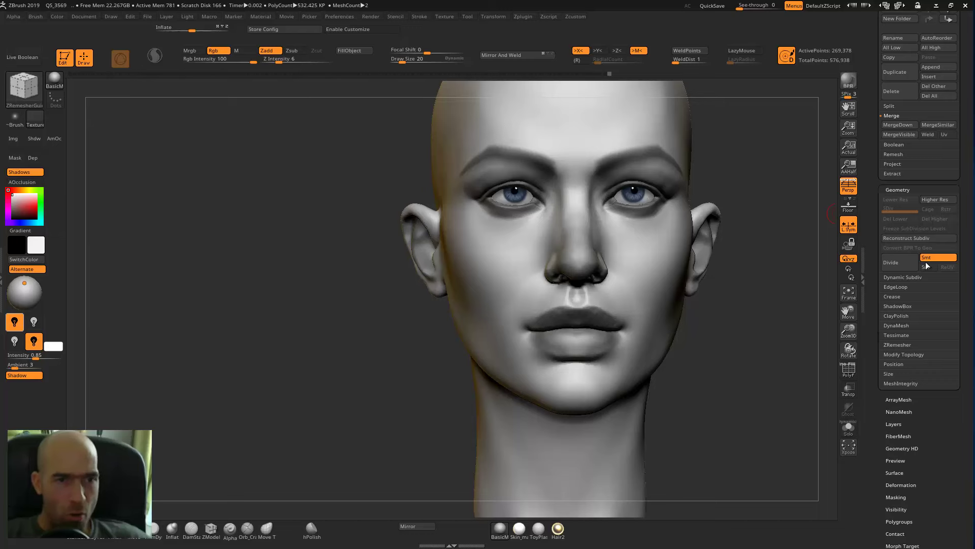
Set the ZRemesher Target Polygons Count to about 1.52 and remesh the head
left_click(904, 344)
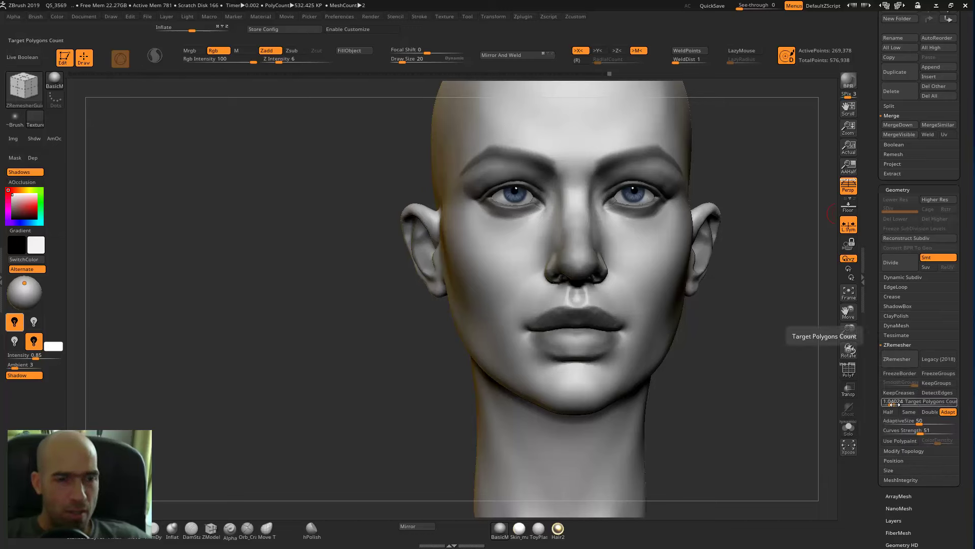
left_click_drag(892, 401, 907, 405)
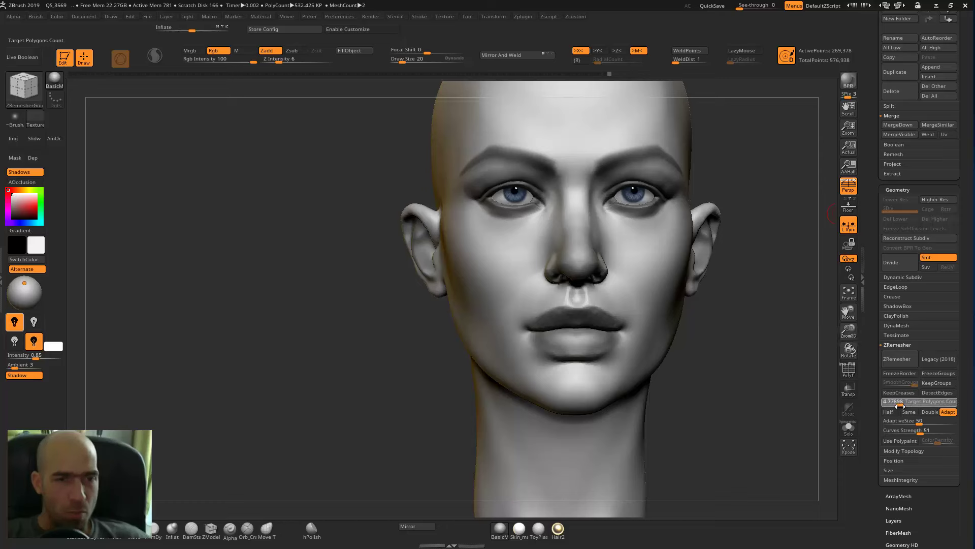
left_click_drag(900, 405, 892, 407)
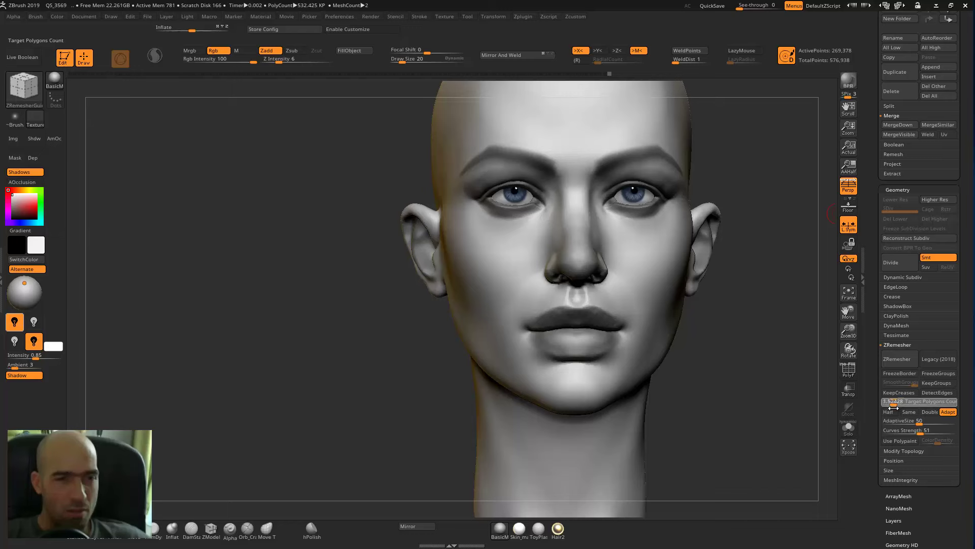
left_click(896, 359)
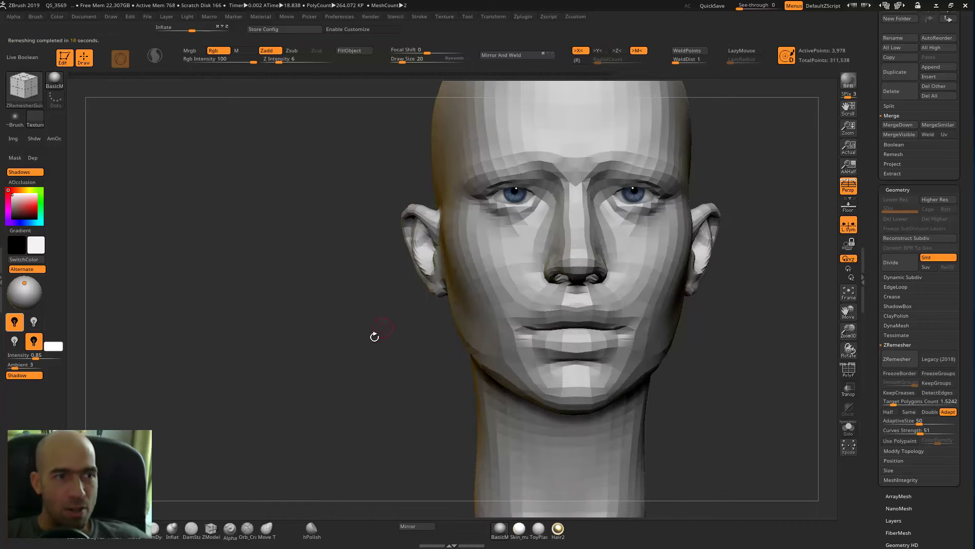
Display the polyframe and examine the remeshed head's edge flow around the eyes, nose, mouth and ear
left_click_drag(374, 337, 803, 336)
left_click(848, 369)
left_click_drag(764, 374, 723, 394, "alt")
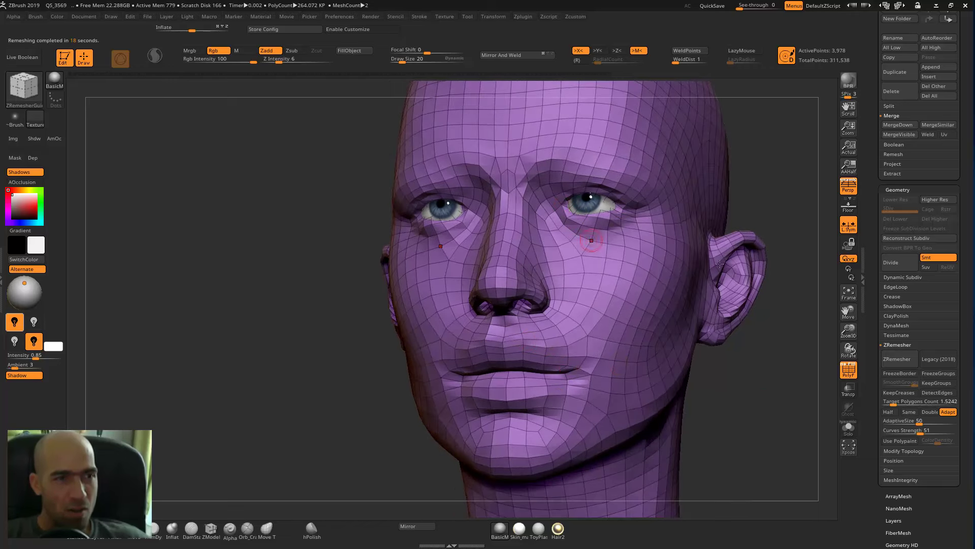
left_click_drag(717, 403, 506, 289)
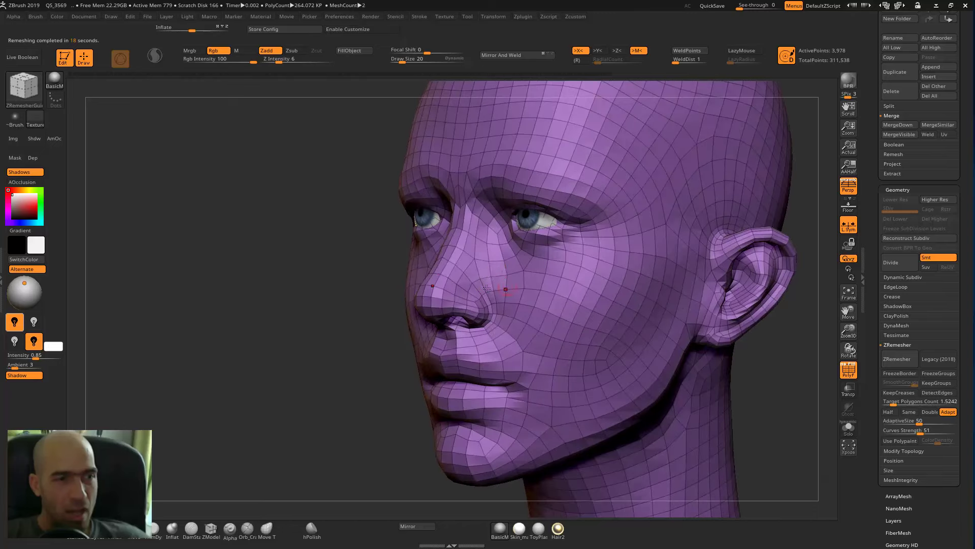
left_click_drag(355, 357, 503, 325)
left_click_drag(711, 396, 569, 364)
left_click_drag(355, 336, 379, 320)
left_click_drag(320, 316, 342, 300)
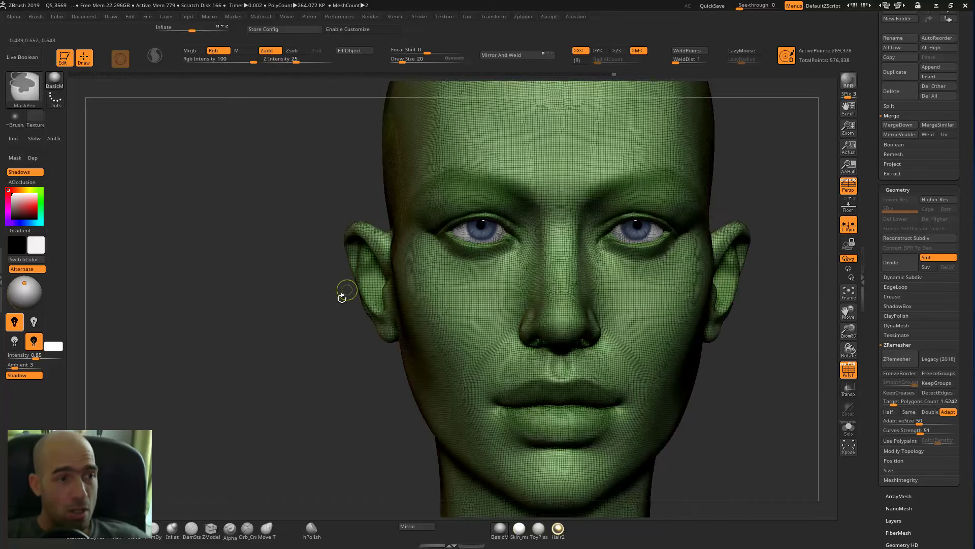
Select the ZRemesherGuides brush for drawing on the dense head mesh
left_click_drag(347, 291, 440, 309)
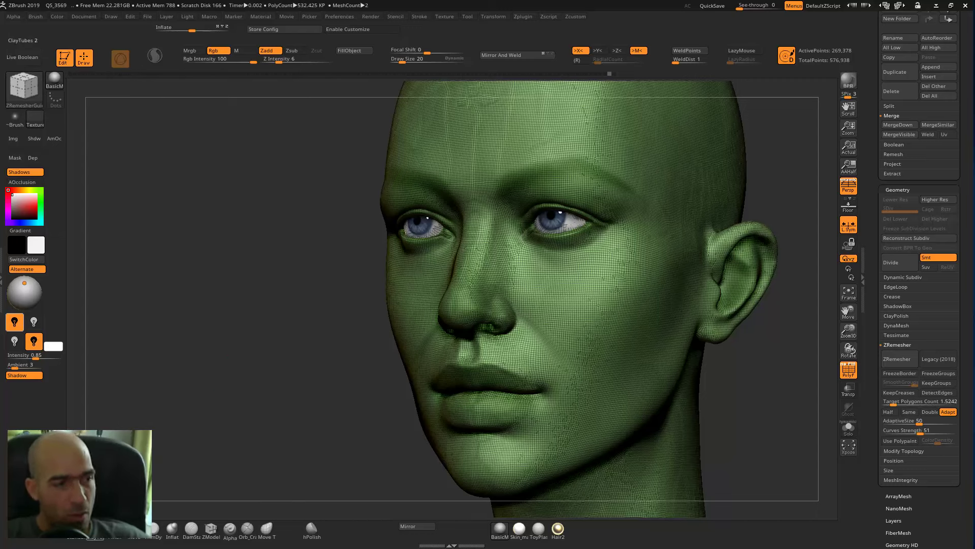
key("b")
key("s")
key("t")
key("b")
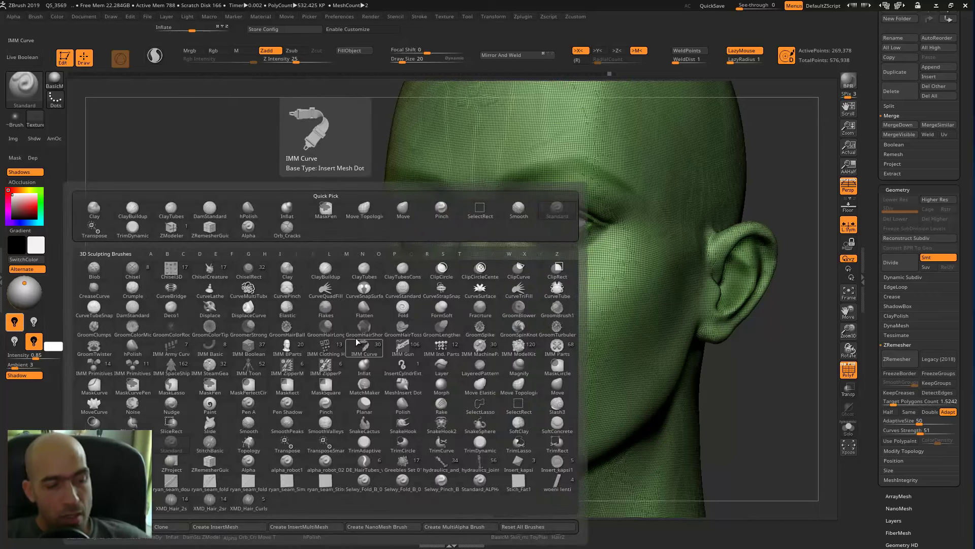
key("z")
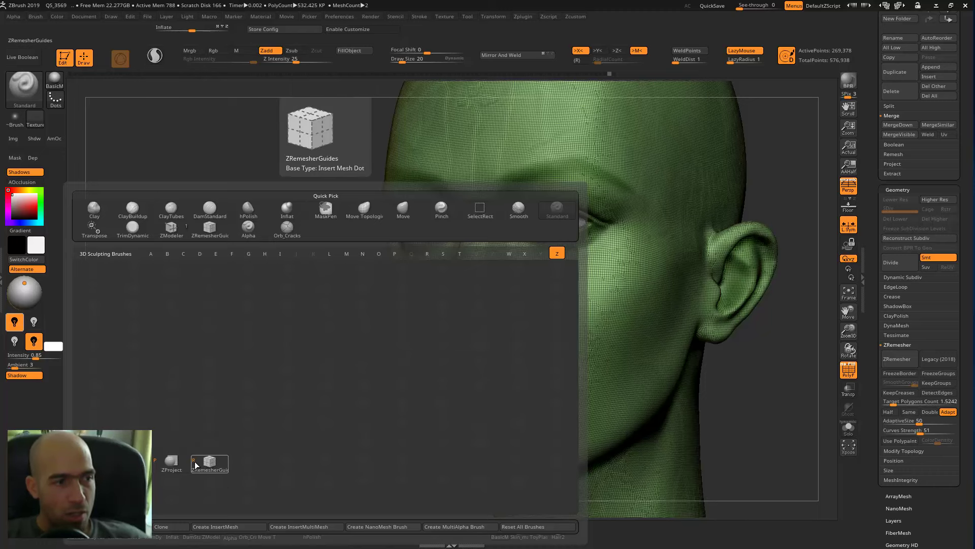
key("b")
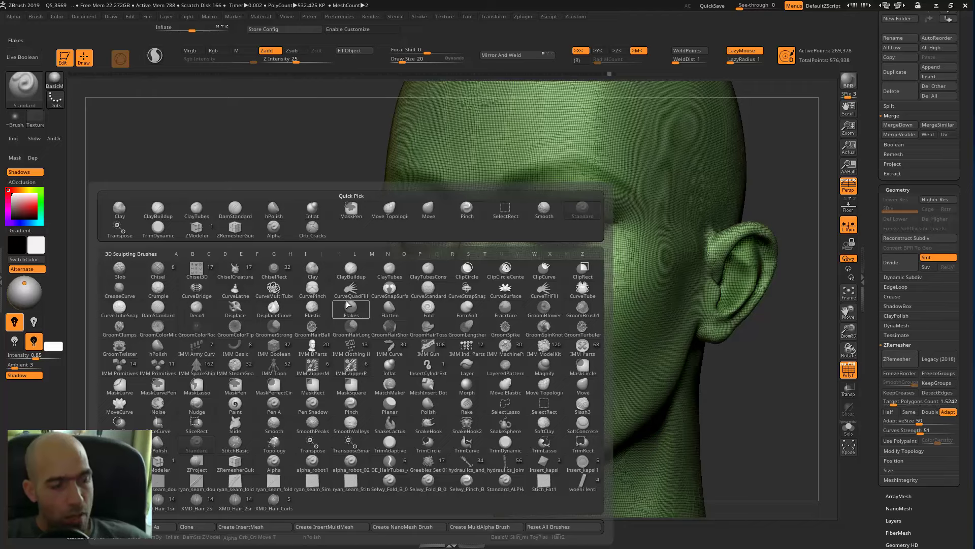
key("z")
key("r")
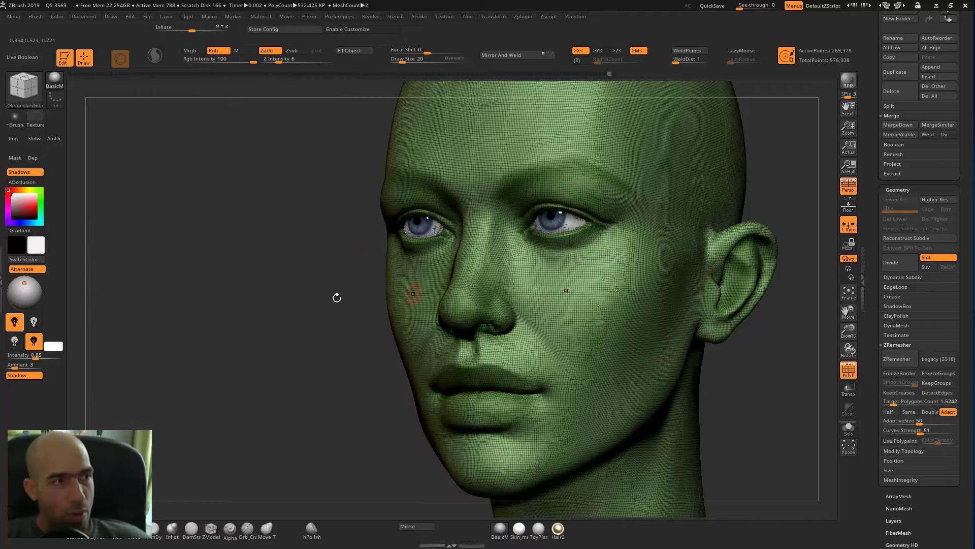
Draw ZRemesher guide curves at draw size 20 along the outline of the lips and in a wider loop around the mouth
left_click_drag(306, 309, 357, 293, "alt")
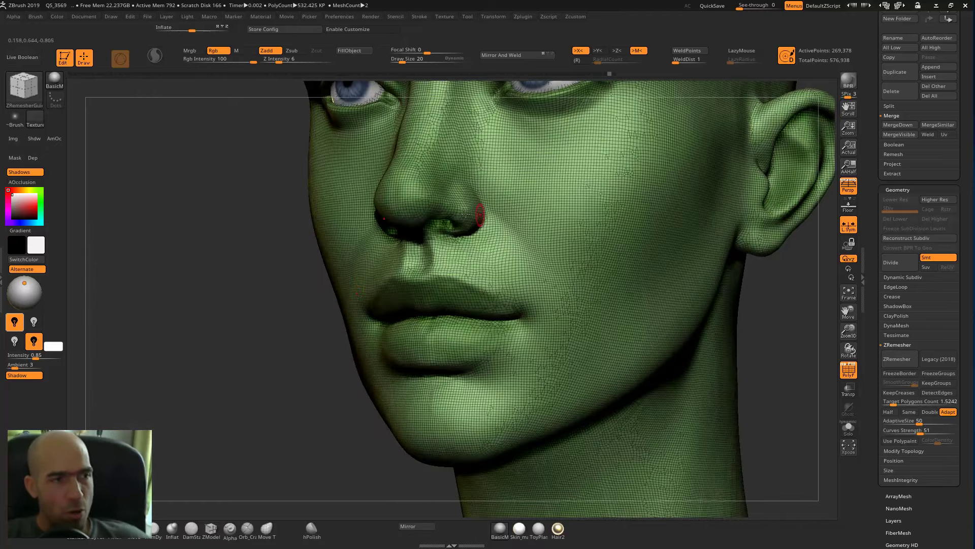
mouse_move(294, 322)
left_mouse_down("alt")
mouse_move(346, 294)
mouse_move(435, 196)
left_mouse_up("alt")
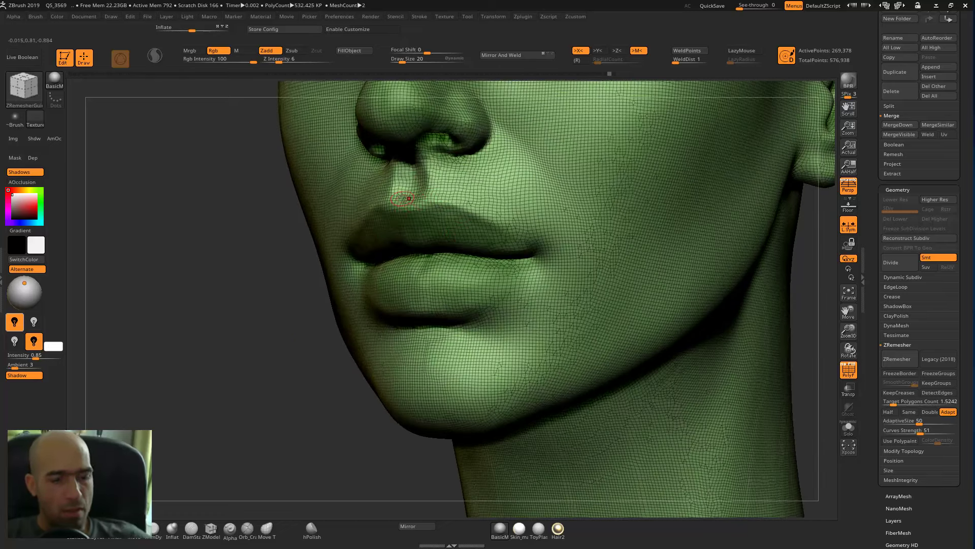
key("bracketright")
key("bracketright")
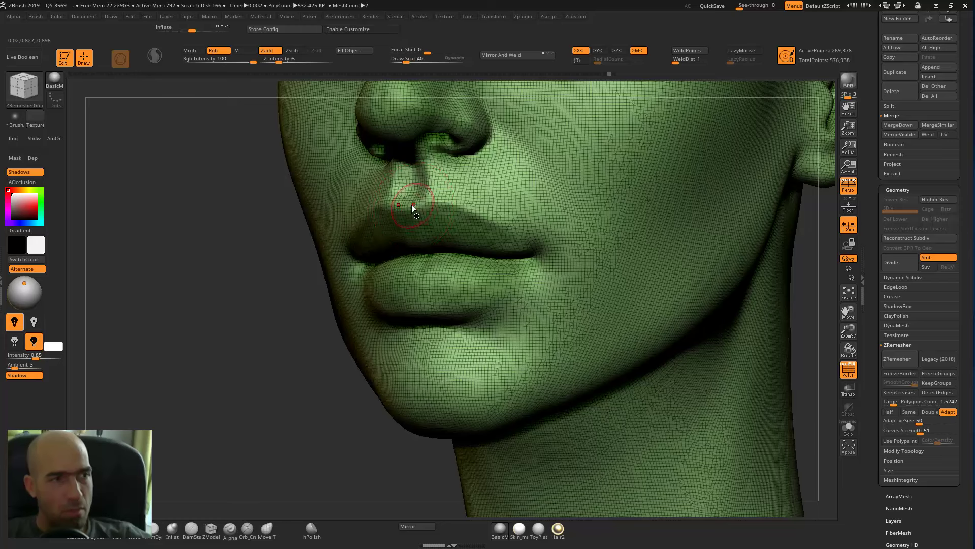
key("bracketleft")
key("bracketleft")
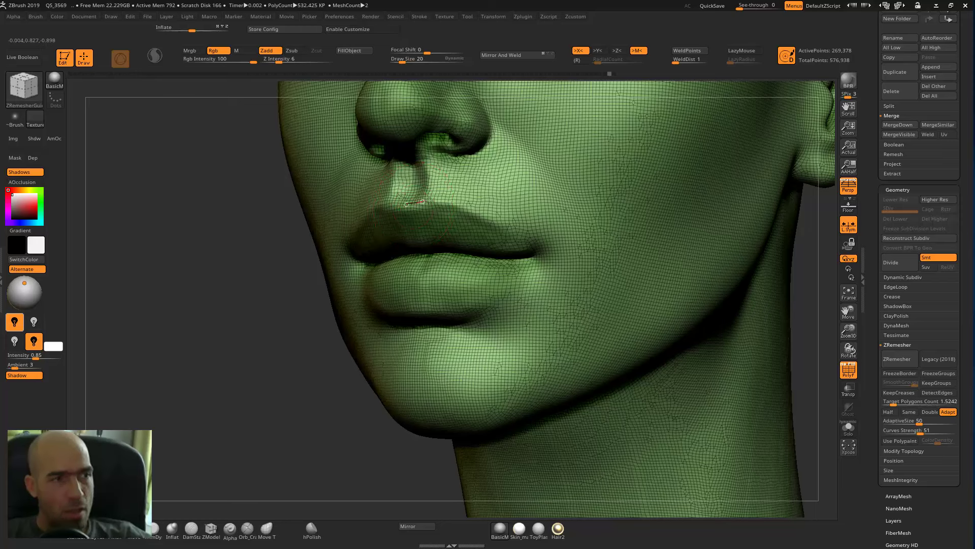
mouse_move(456, 205)
left_mouse_down()
mouse_move(520, 228)
mouse_move(536, 261)
left_mouse_up()
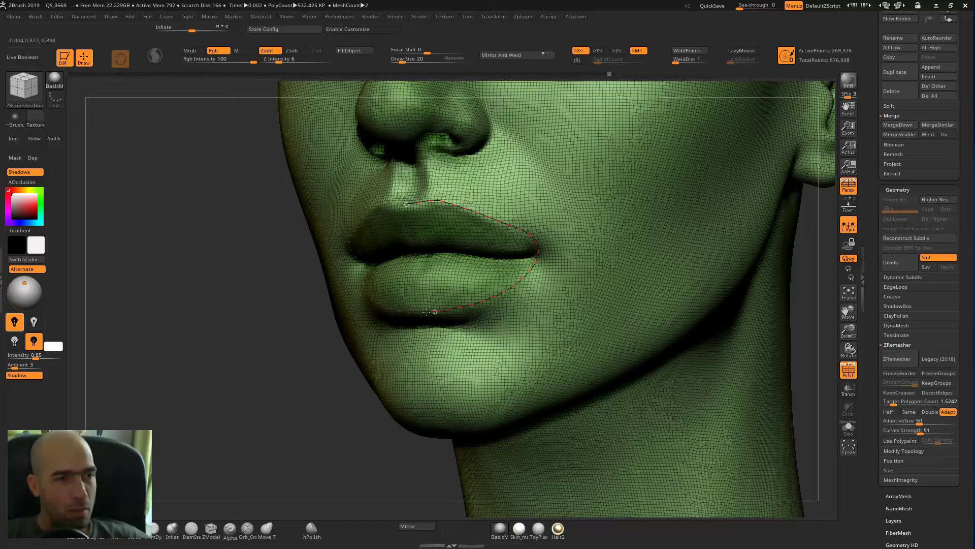
left_click_drag(426, 311, 423, 312)
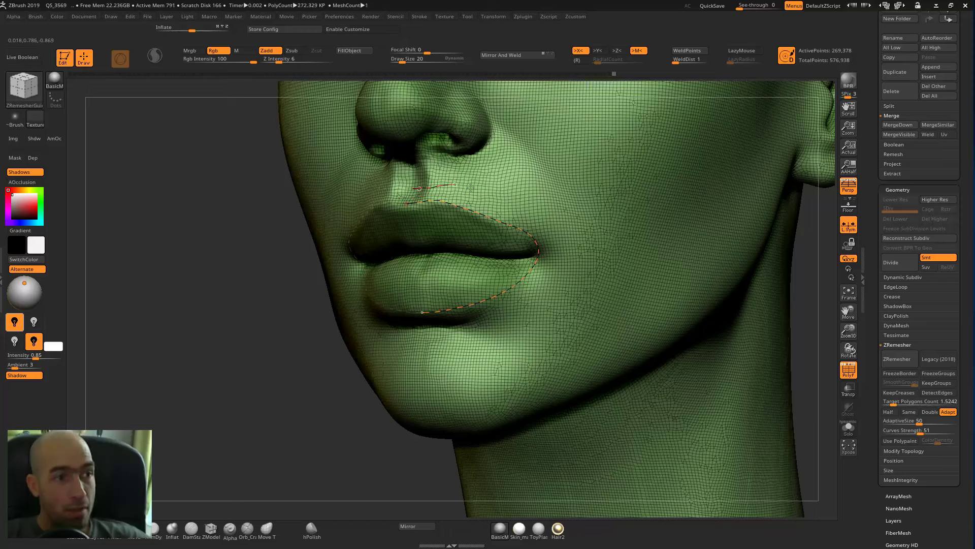
mouse_move(544, 233)
left_mouse_down()
mouse_move(553, 259)
mouse_move(503, 312)
left_mouse_up()
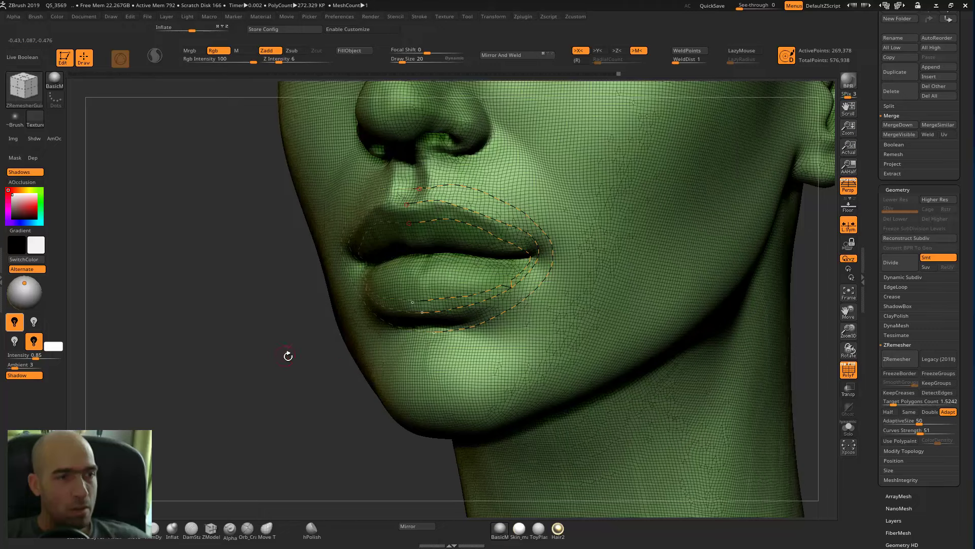
Undo the inner lip guide and redraw it across the upper lip, inside the mouth corner and along the lower lip
left_click_drag(288, 356, 300, 416, "alt")
key("ctrl+z")
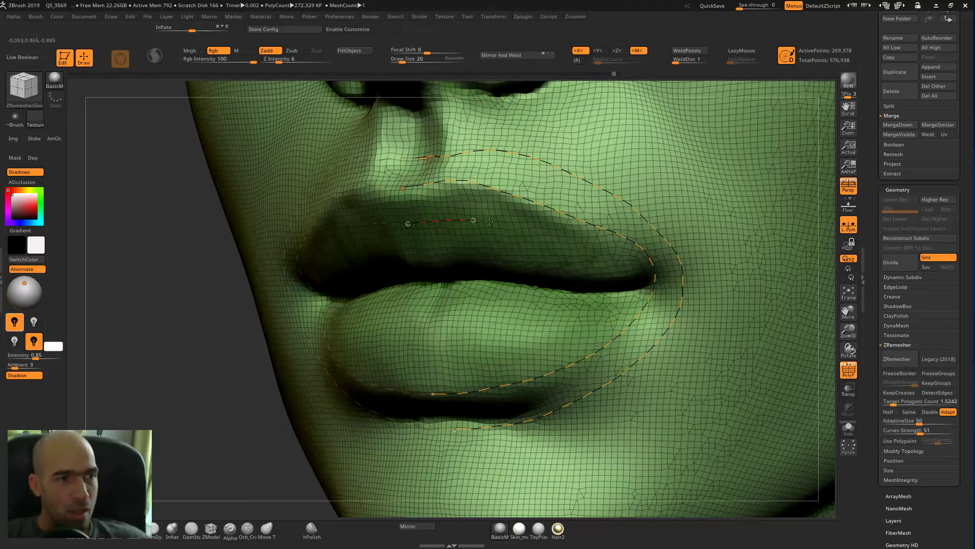
mouse_move(489, 221)
left_mouse_down()
mouse_move(616, 265)
mouse_move(624, 284)
mouse_move(584, 325)
mouse_move(520, 348)
left_mouse_up()
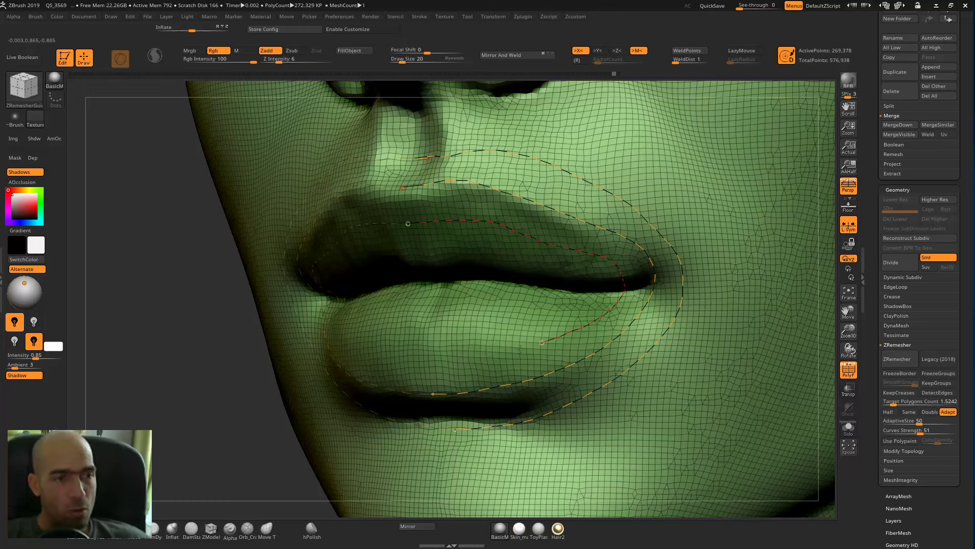
left_click_drag(427, 363, 428, 364)
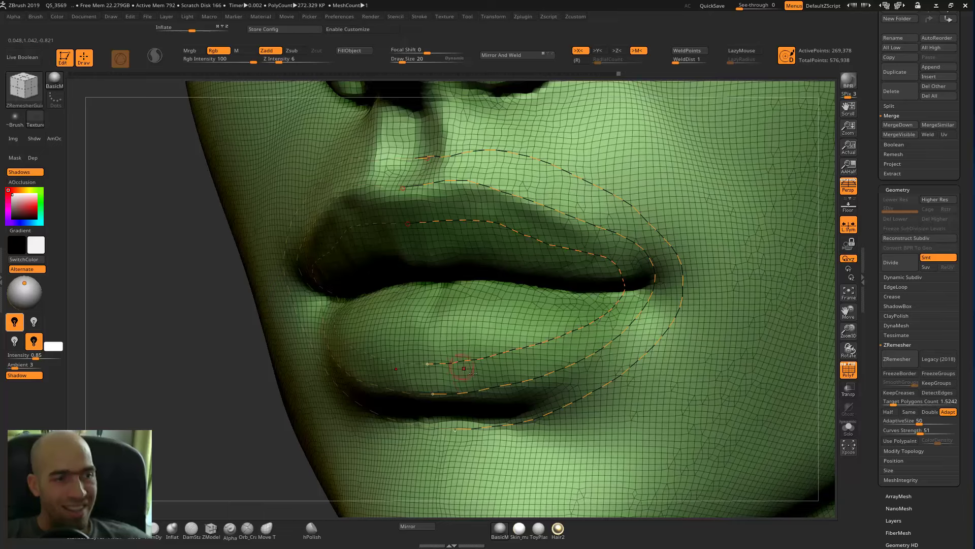
Draw two closed guide loops around the eye, one along the eyelids and one slightly outside them
left_click_drag(250, 414, 306, 293, "alt")
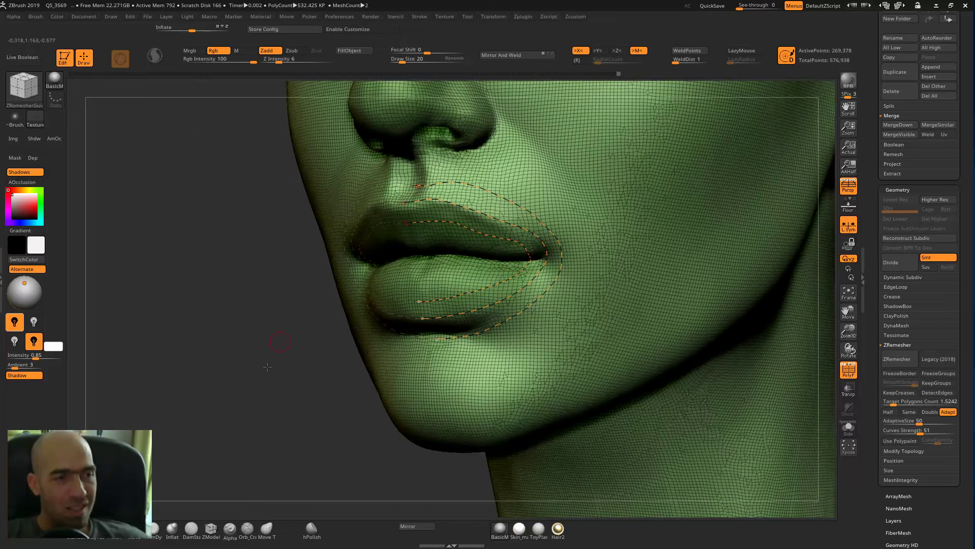
left_click_drag(265, 331, 272, 310, "alt")
mouse_move(278, 275)
left_mouse_down("alt")
mouse_move(263, 375)
mouse_move(212, 339)
mouse_move(386, 333)
left_mouse_up("alt")
mouse_move(664, 239)
left_mouse_down("alt")
mouse_move(664, 209)
mouse_move(673, 249)
mouse_move(617, 186)
left_mouse_up("alt")
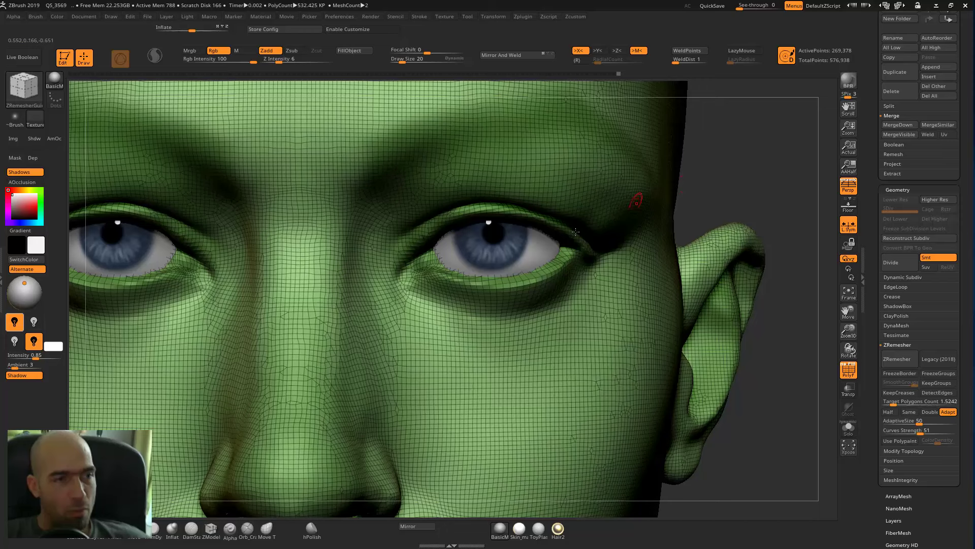
left_click_drag(588, 251, 564, 231)
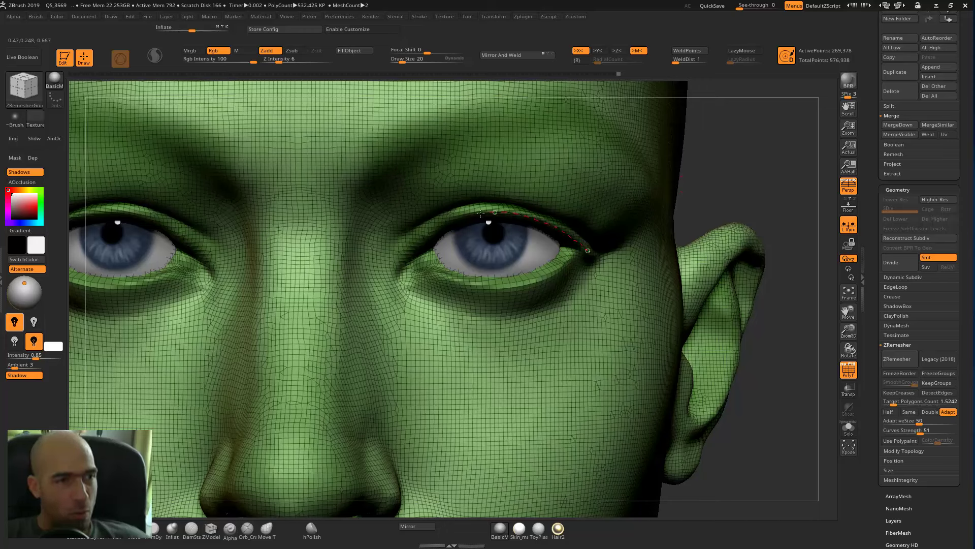
mouse_move(480, 214)
left_mouse_down()
mouse_move(440, 223)
mouse_move(395, 261)
mouse_move(426, 292)
mouse_move(476, 301)
left_mouse_up()
mouse_move(535, 298)
left_mouse_down()
mouse_move(584, 266)
mouse_move(590, 249)
mouse_move(517, 193)
left_mouse_up()
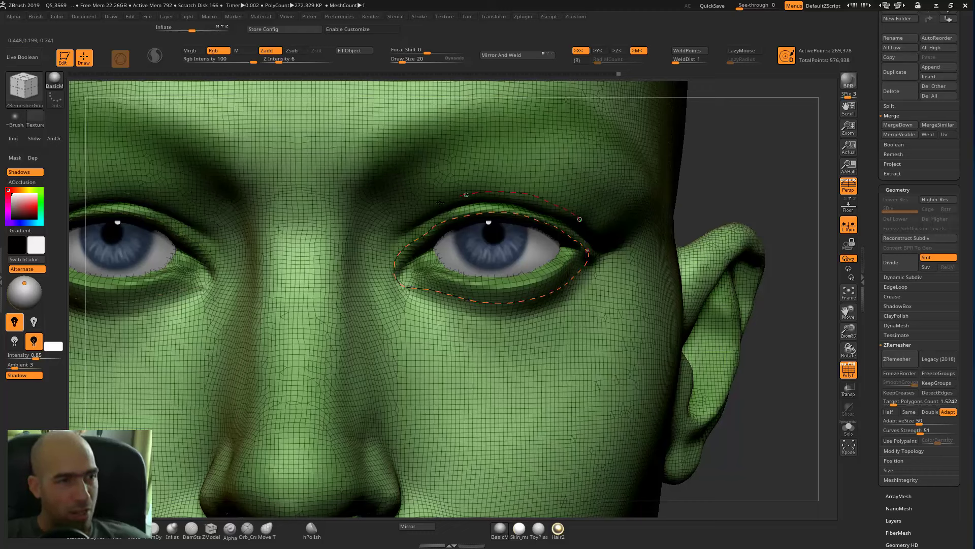
mouse_move(390, 242)
left_mouse_down()
mouse_move(387, 274)
mouse_move(473, 323)
left_mouse_up()
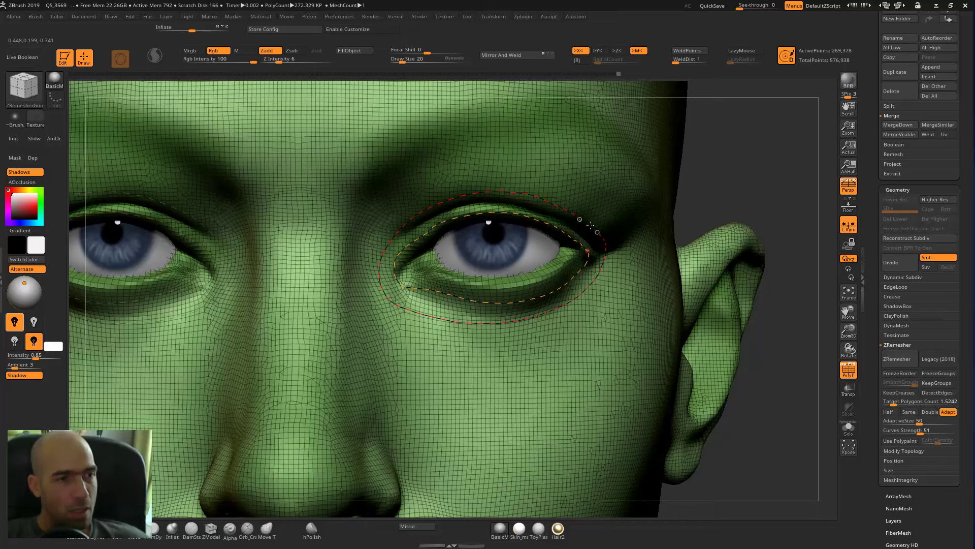
left_click_drag(591, 225, 581, 219)
Draw a third, wider closed guide loop around the eye socket, from below the eyebrow to the upper cheek
left_click_drag(735, 164, 660, 160)
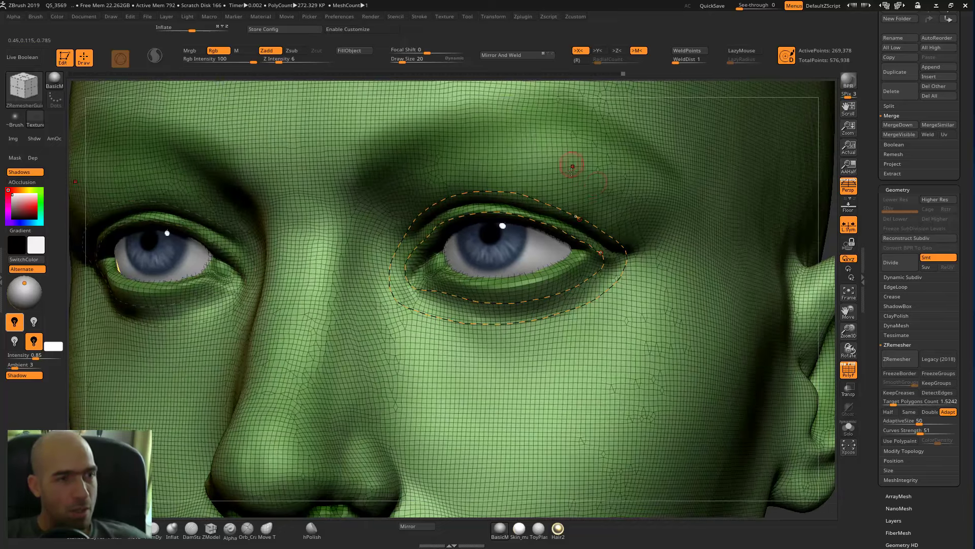
left_click_drag(501, 160, 420, 191)
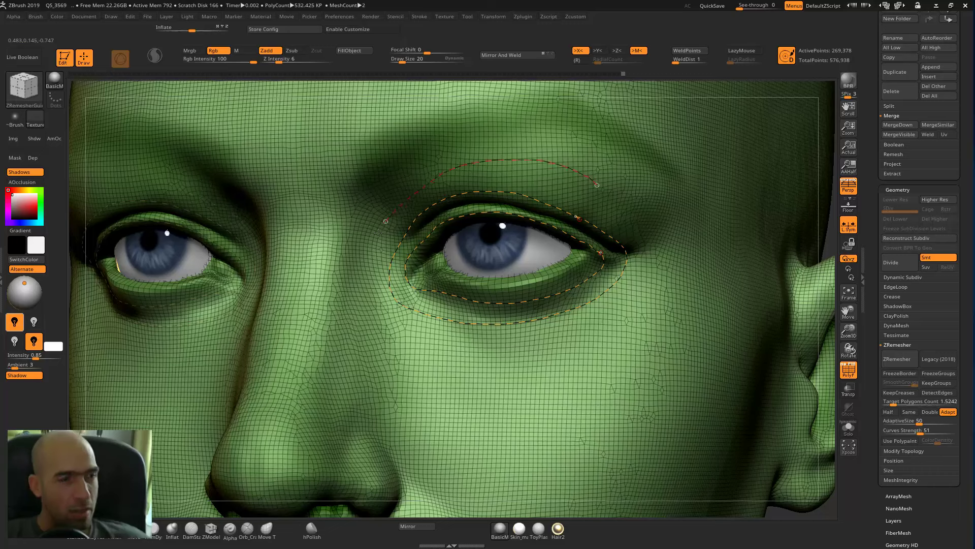
mouse_move(367, 296)
left_mouse_down()
mouse_move(408, 339)
mouse_move(491, 353)
mouse_move(585, 339)
mouse_move(644, 289)
left_mouse_up()
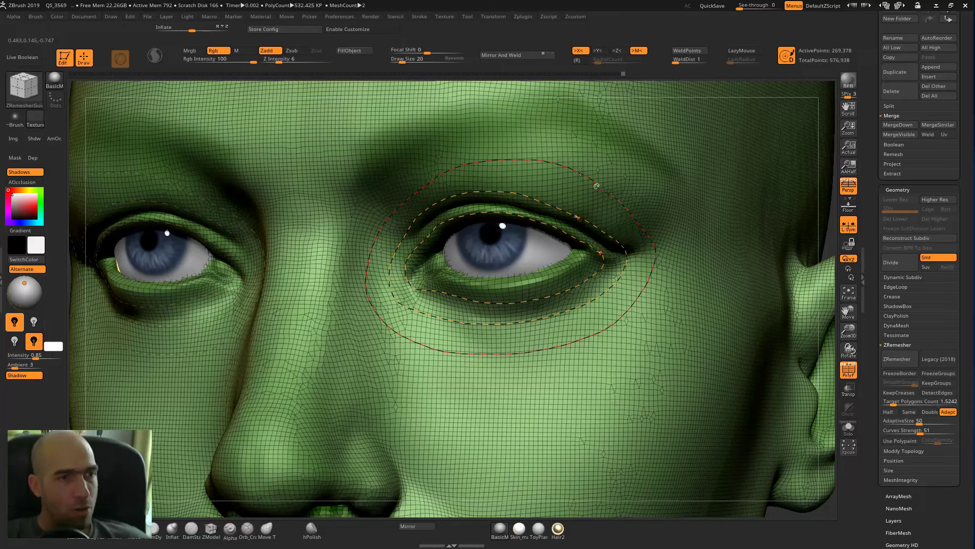
left_click_drag(581, 172, 584, 175)
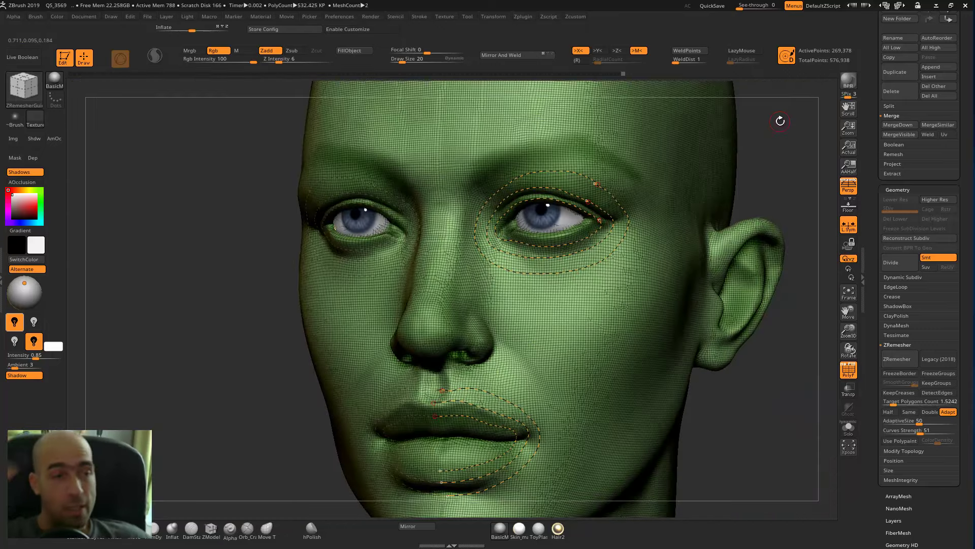
Draw a guide curve along the ear's outer rim, from the front inner fold over the top and down around the lobe
left_click_drag(795, 348, 622, 240)
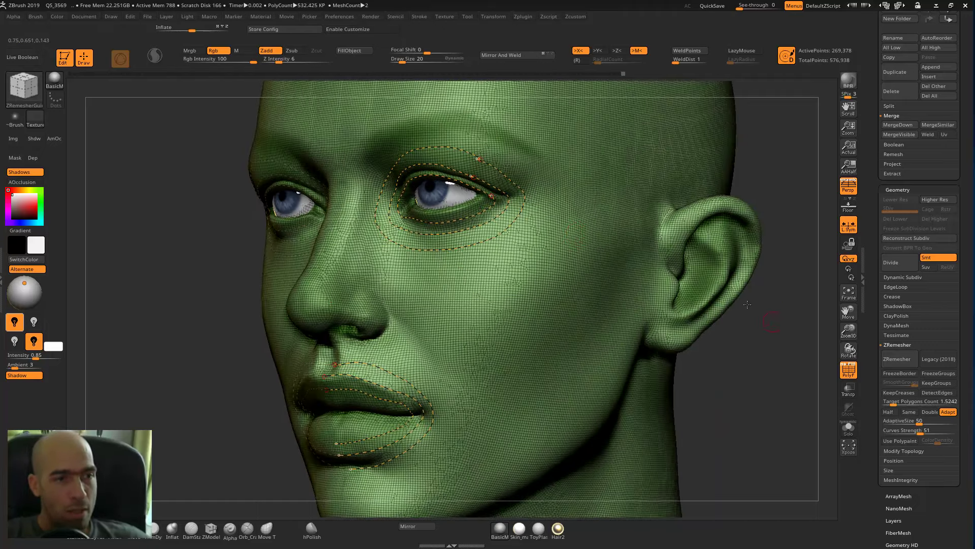
mouse_move(753, 339)
left_mouse_down("alt")
mouse_move(655, 263)
mouse_move(673, 268)
mouse_move(677, 240)
mouse_move(621, 315)
left_mouse_up("alt")
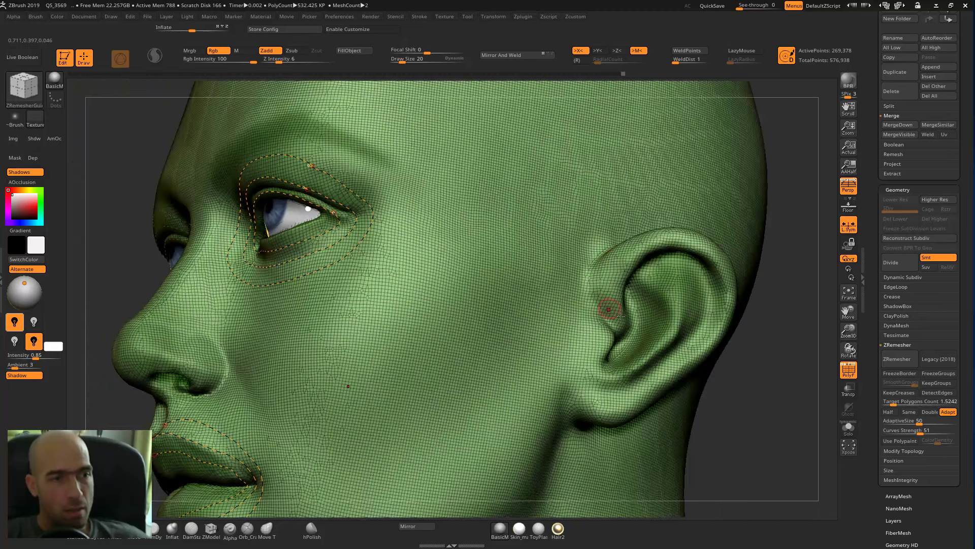
left_click_drag(634, 254, 672, 238)
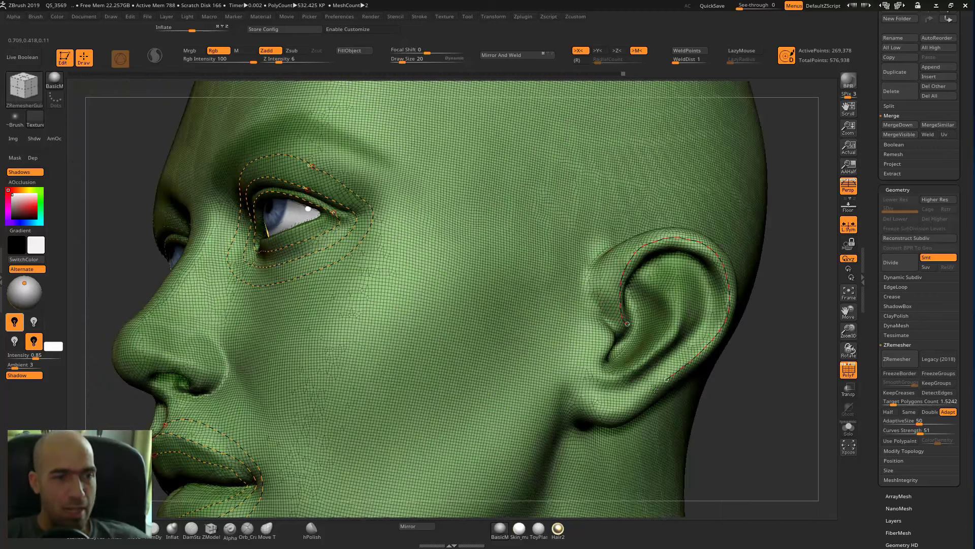
left_click_drag(655, 388, 613, 410)
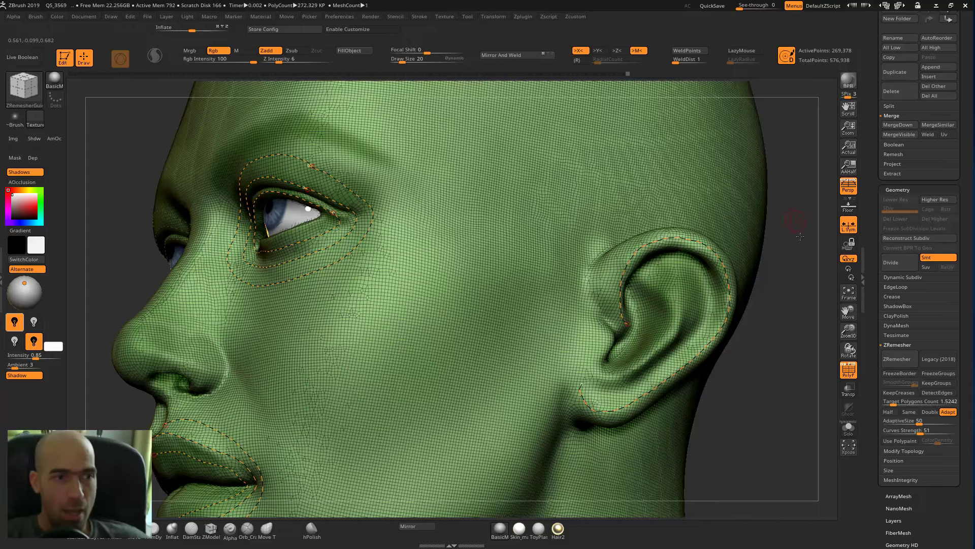
Draw guide curves inside the ear along the edge of its inner hollow, around the tragus, and along the ear's front edge
left_click_drag(800, 236, 676, 287)
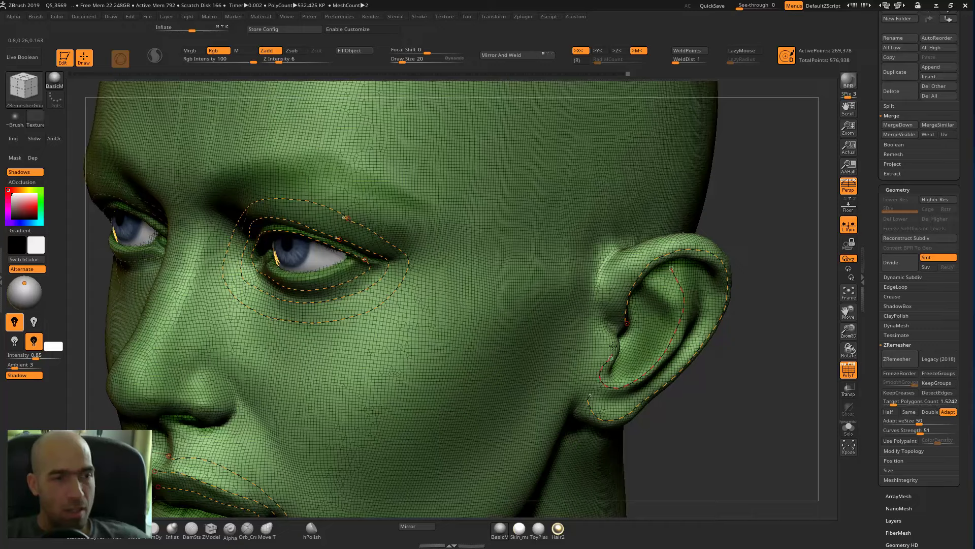
left_click_drag(613, 346, 604, 351)
mouse_move(740, 170)
left_mouse_down()
mouse_move(767, 208)
mouse_move(766, 249)
left_mouse_up()
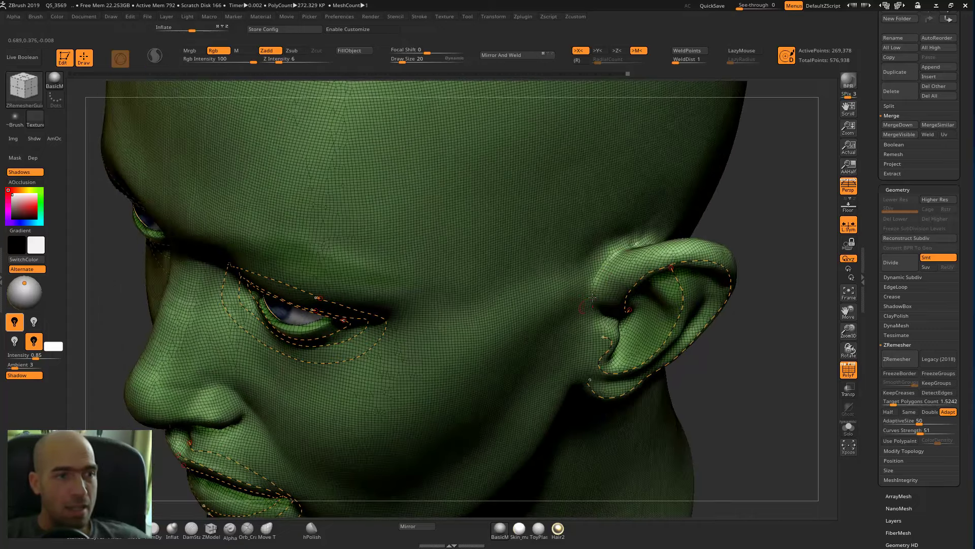
left_click_drag(676, 220, 746, 210)
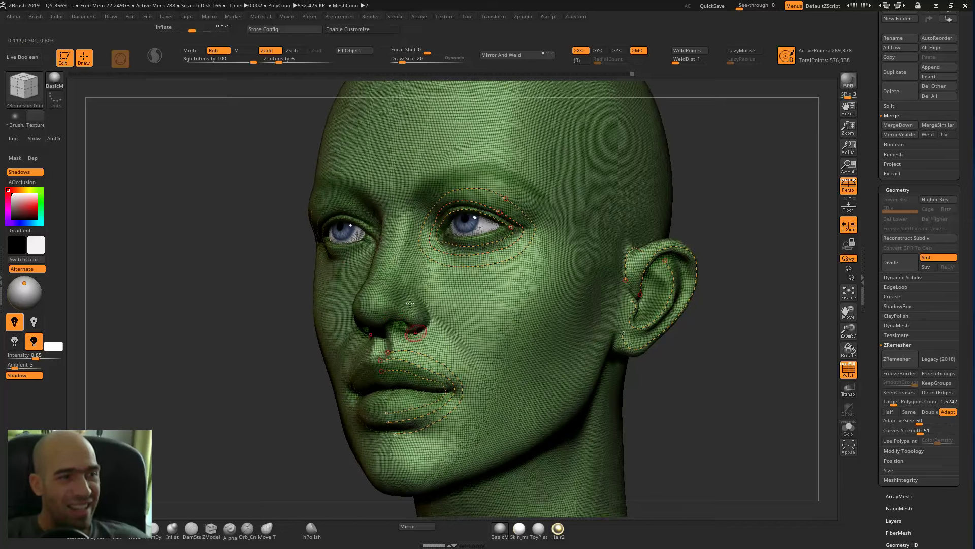
Draw a guide curve along the jawline from below the ear to the chin, and a second curve beneath the jaw on the neck
left_click_drag(709, 366, 580, 318)
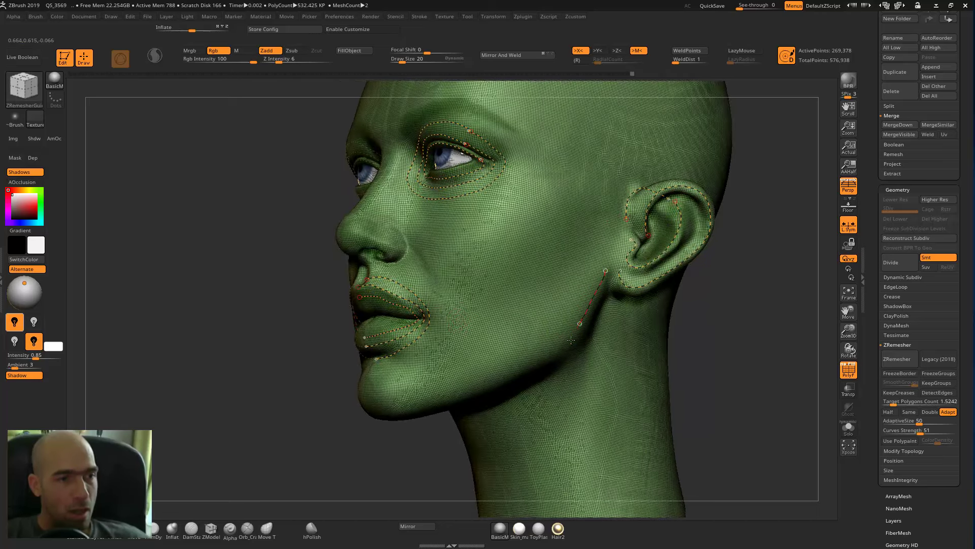
left_click_drag(405, 406, 392, 407)
left_click_drag(465, 424, 513, 406)
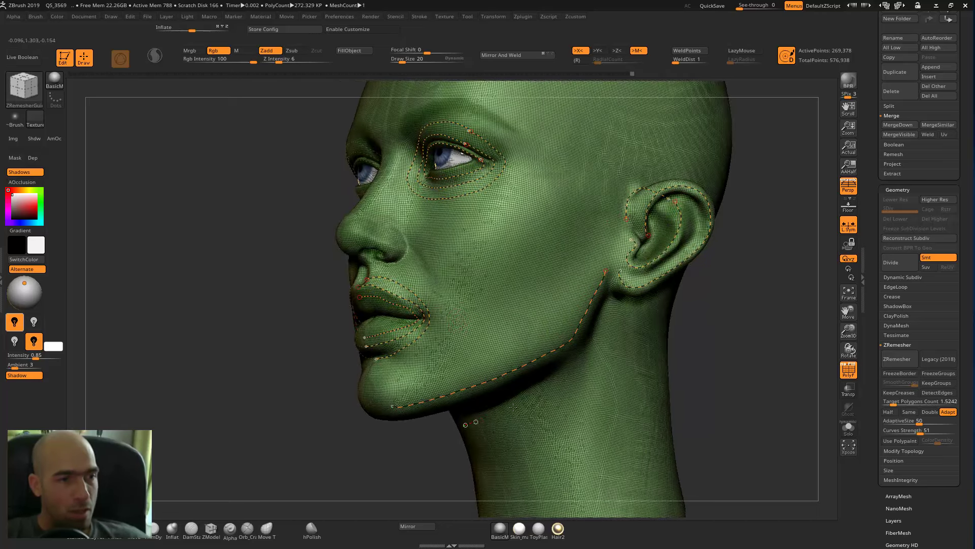
left_click_drag(589, 380, 594, 381)
mouse_move(742, 333)
left_mouse_down("alt")
mouse_move(717, 307)
mouse_move(660, 203)
mouse_move(735, 290)
left_mouse_up("alt")
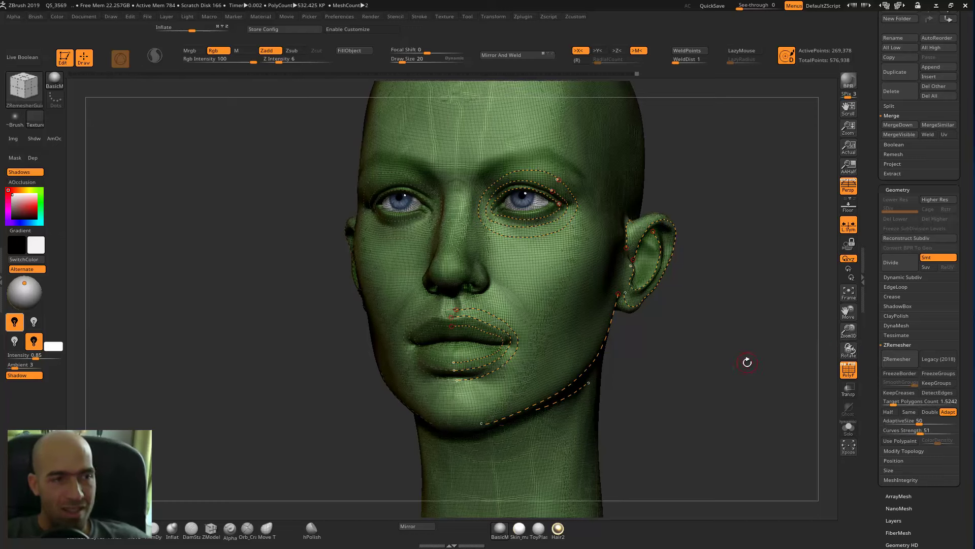
Remesh the head with ZRemesher to check the edge flow around the eyes, nose and mouth, and undo the remesh
left_click_drag(749, 360, 724, 297)
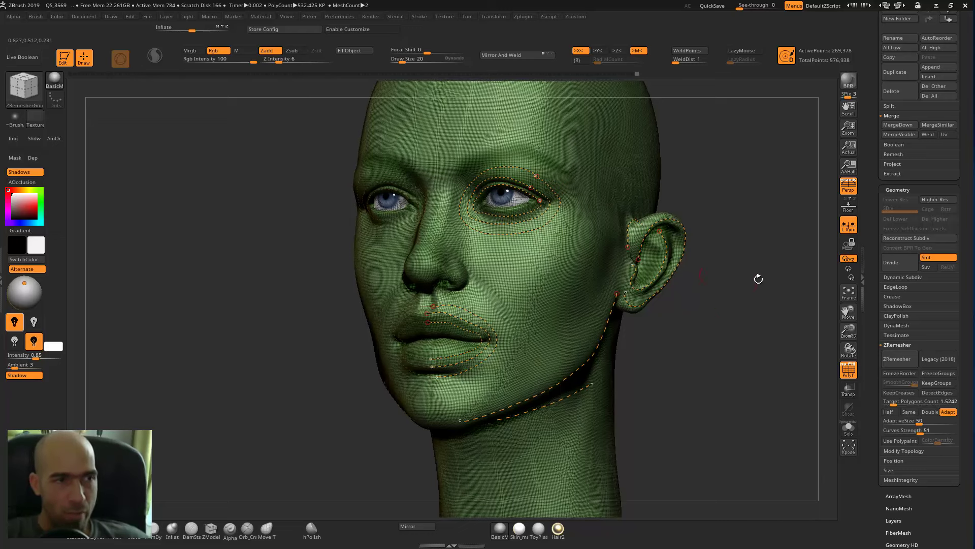
left_click(897, 358)
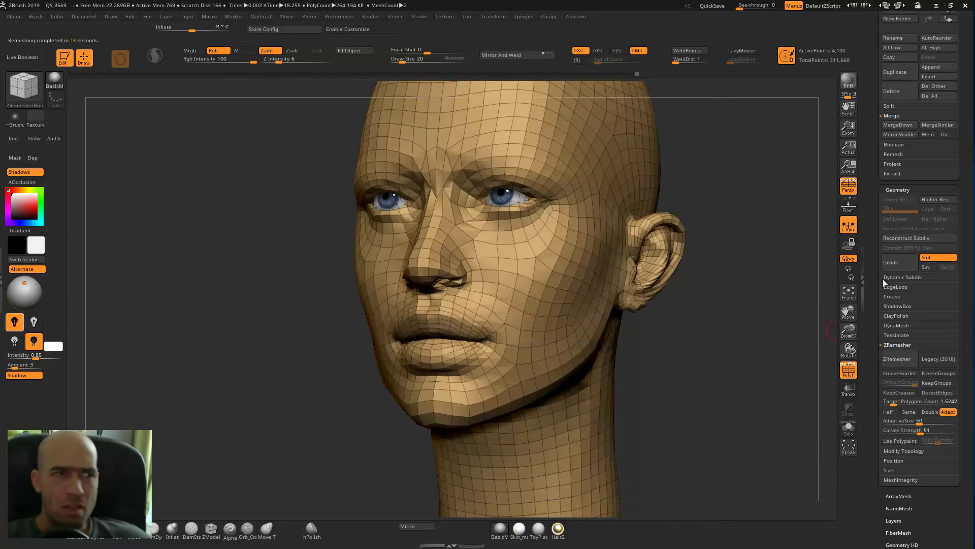
left_click_drag(745, 322, 719, 241)
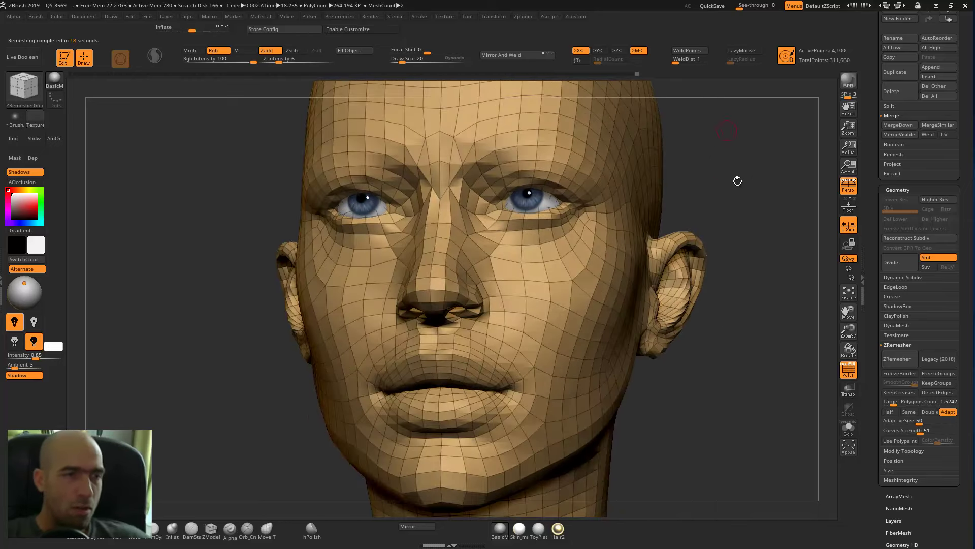
left_click_drag(753, 203, 673, 156)
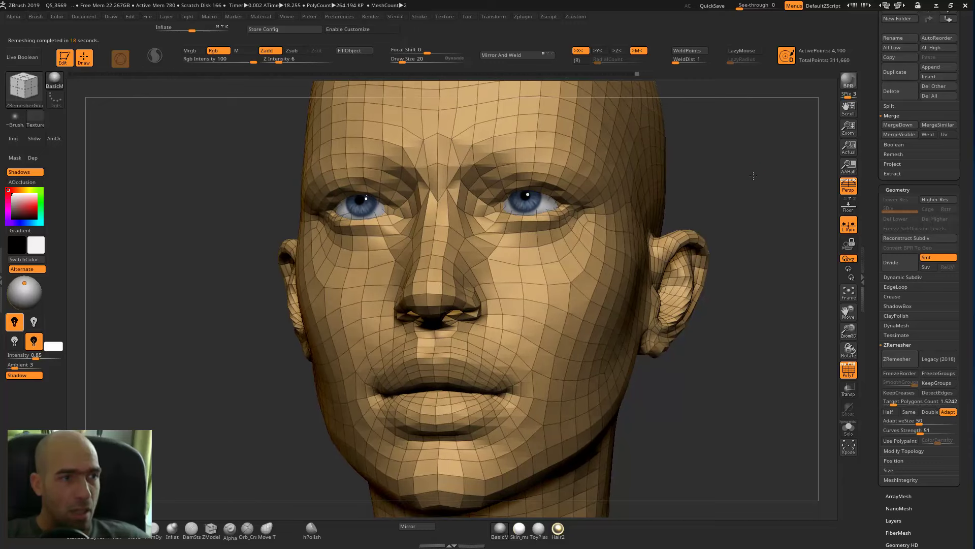
left_click_drag(753, 176, 774, 223)
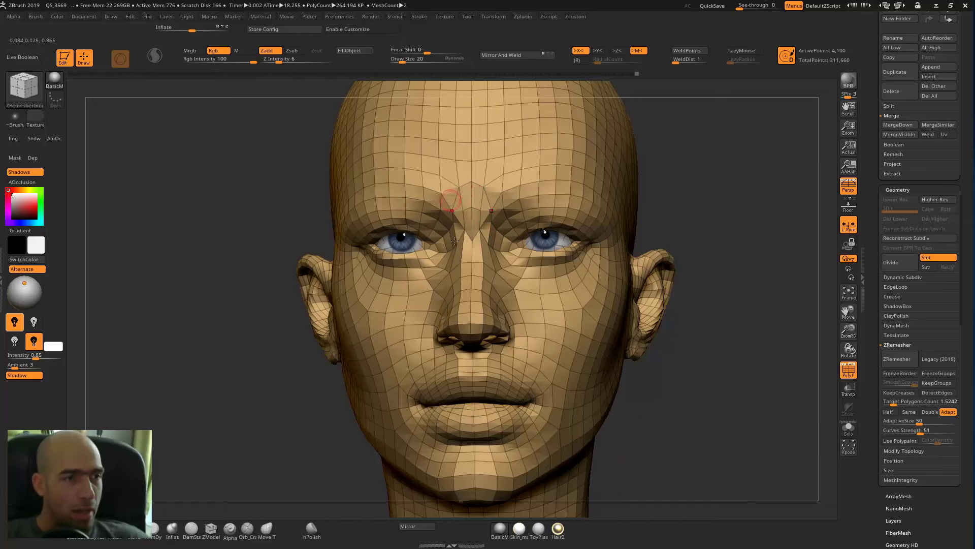
left_click_drag(710, 233, 496, 325)
mouse_move(297, 421)
left_mouse_down("alt")
mouse_move(345, 350)
mouse_move(305, 416)
left_mouse_up("alt")
left_click_drag(262, 325, 266, 376, "alt")
right_click_drag(596, 200, 515, 235)
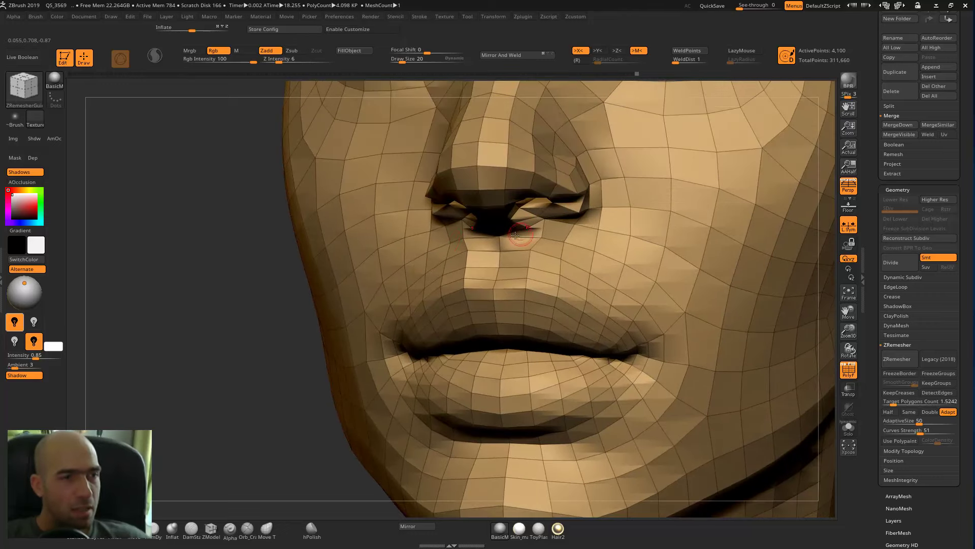
key("f")
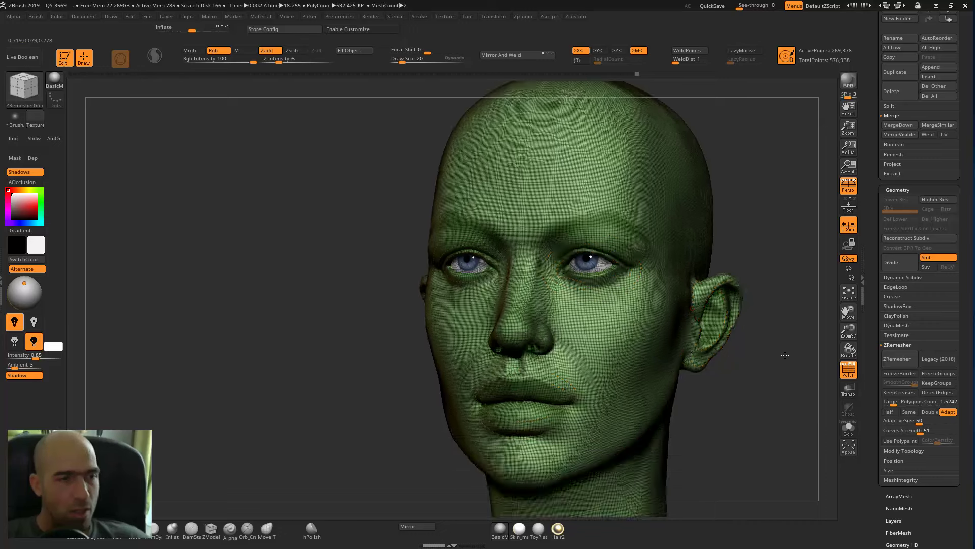
Try guide curves around the nose wing and the nostril rim, and undo them
right_click_drag(771, 341, 290, 325)
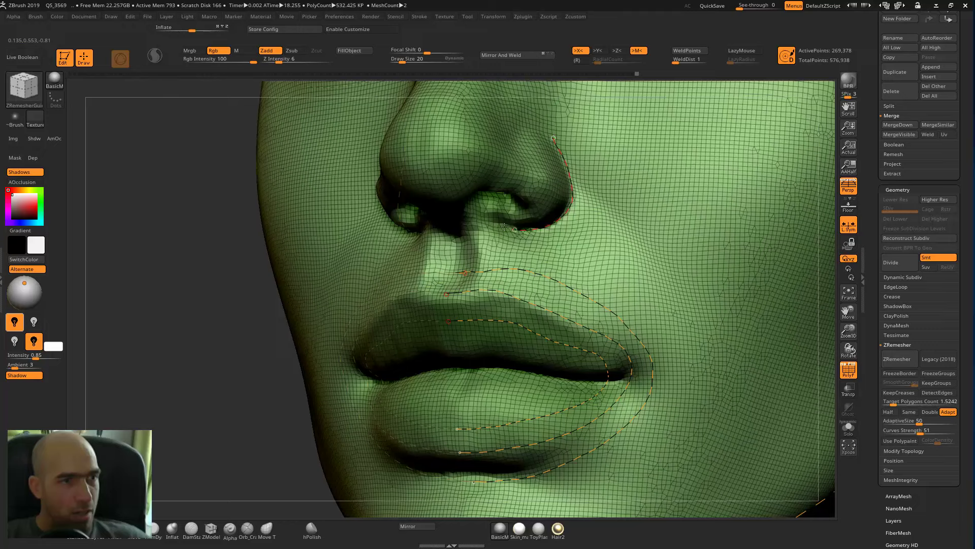
right_click_drag(214, 325, 238, 341, "alt")
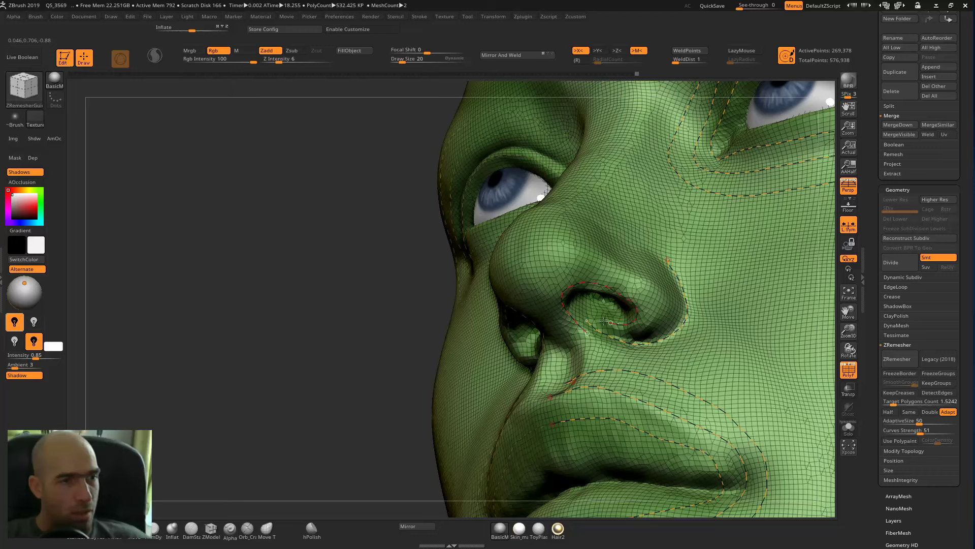
left_click_drag(601, 321, 612, 331, "shift")
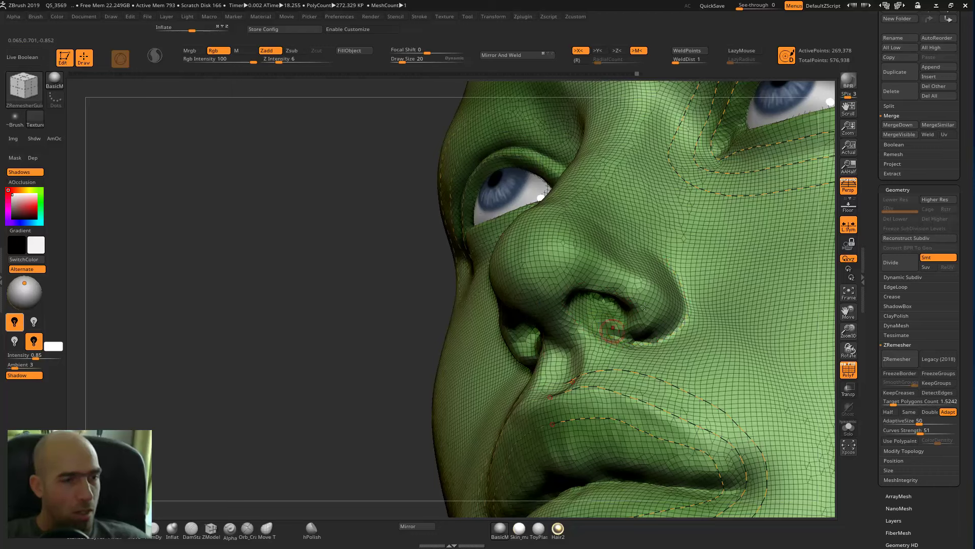
left_click_drag(688, 270, 645, 348)
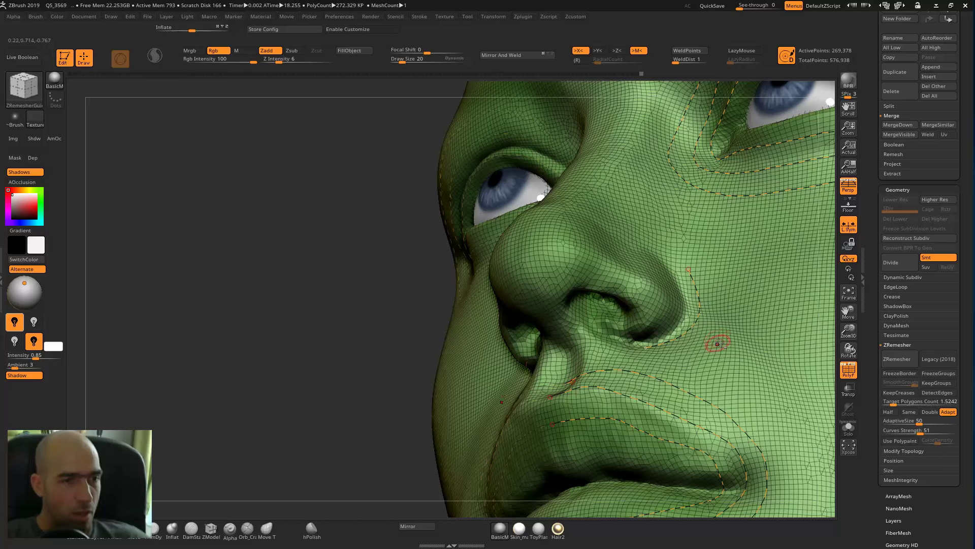
left_click_drag(665, 291, 650, 279, "alt")
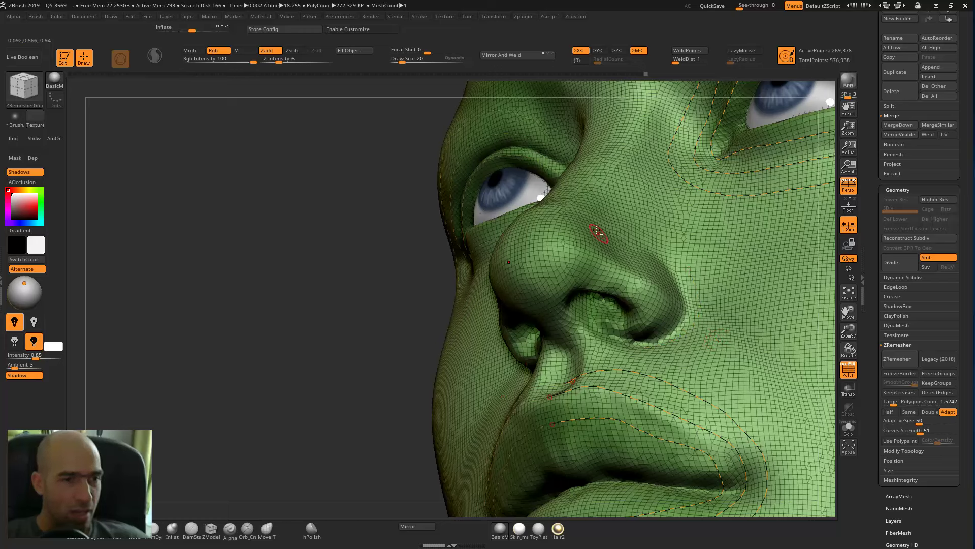
Draw two guide loops around the nostril and a guide curve along the outer crease of the nose wing
left_click_drag(601, 332, 583, 326)
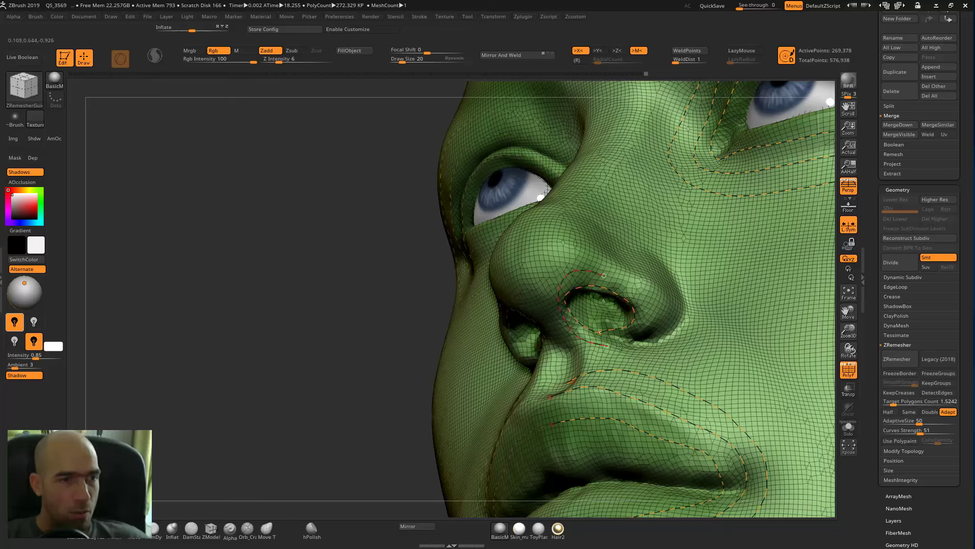
left_click_drag(385, 348, 285, 346)
left_click_drag(666, 221, 704, 255)
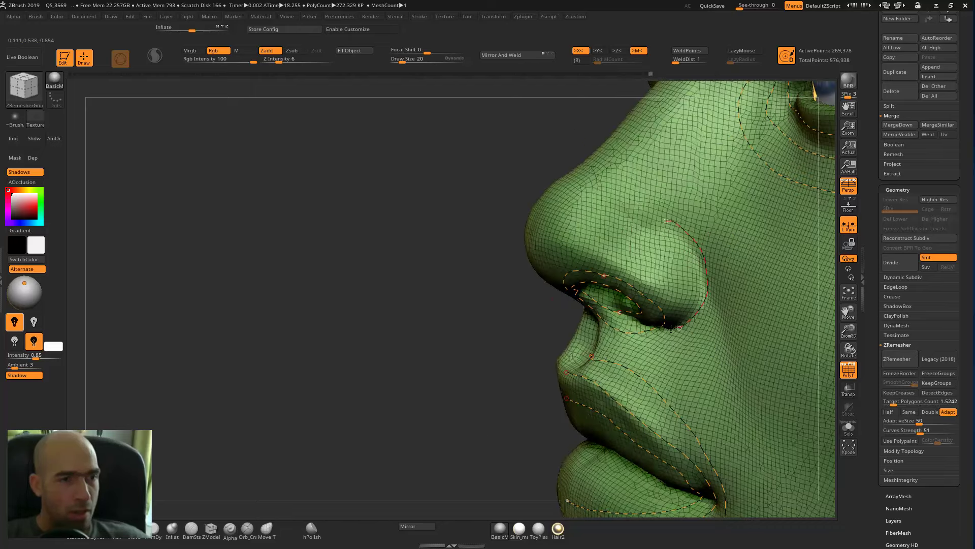
Draw three guide curves from the bridge of the nose across the eye loops to the inner eye corner
right_click_drag(383, 307, 701, 321)
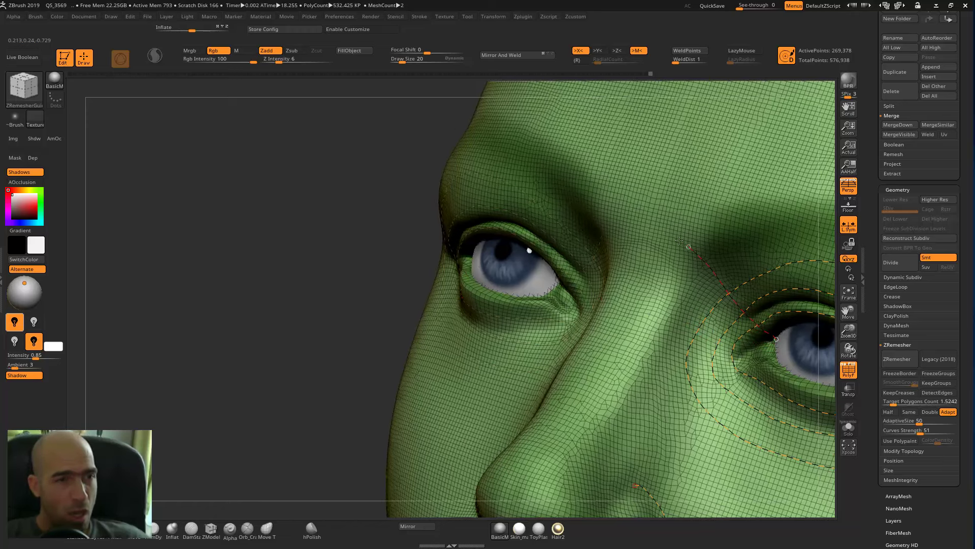
left_click_drag(653, 229, 647, 227)
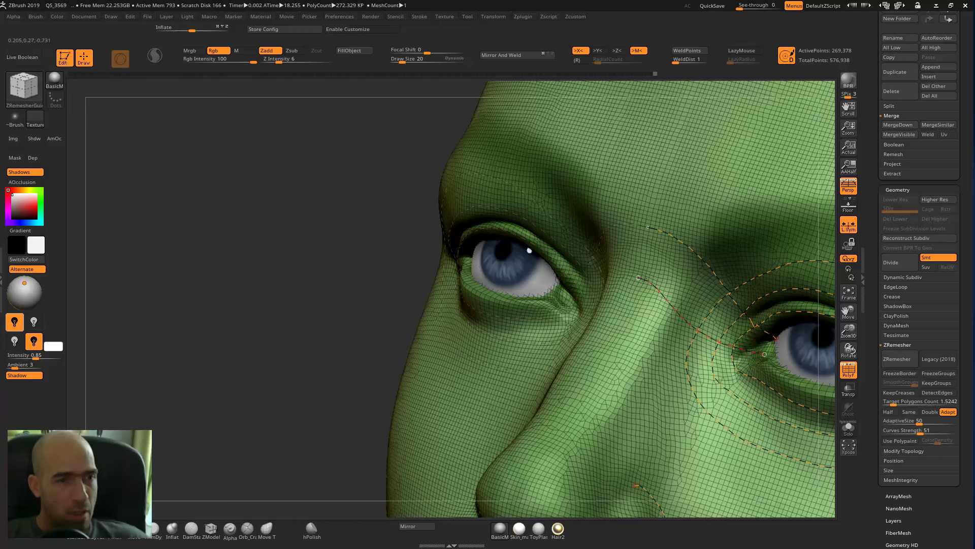
mouse_move(752, 364)
left_mouse_down()
mouse_move(675, 354)
mouse_move(631, 326)
left_mouse_up()
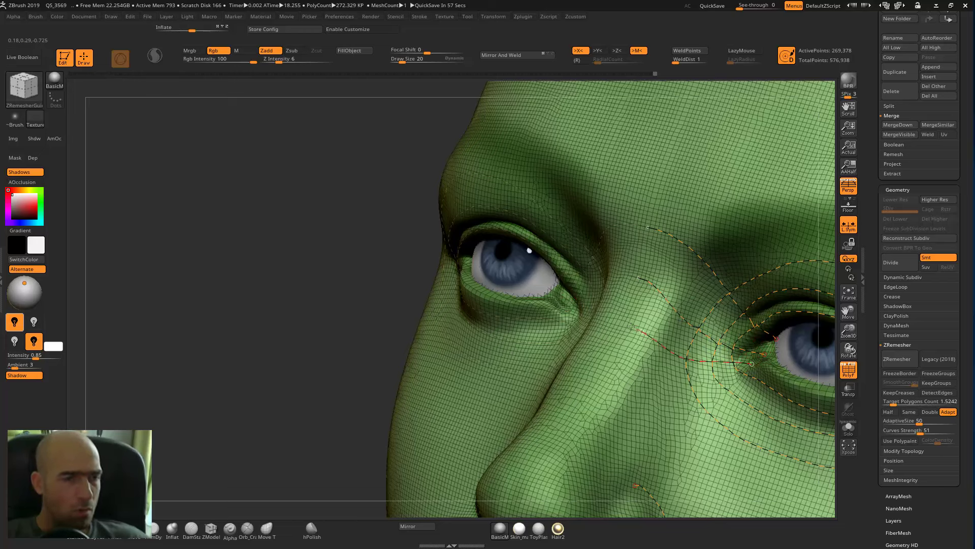
Draw a guide curve from the eyebrow's outer end along the brow and down the side of the nose
right_click_drag(346, 394, 361, 286, "ctrl")
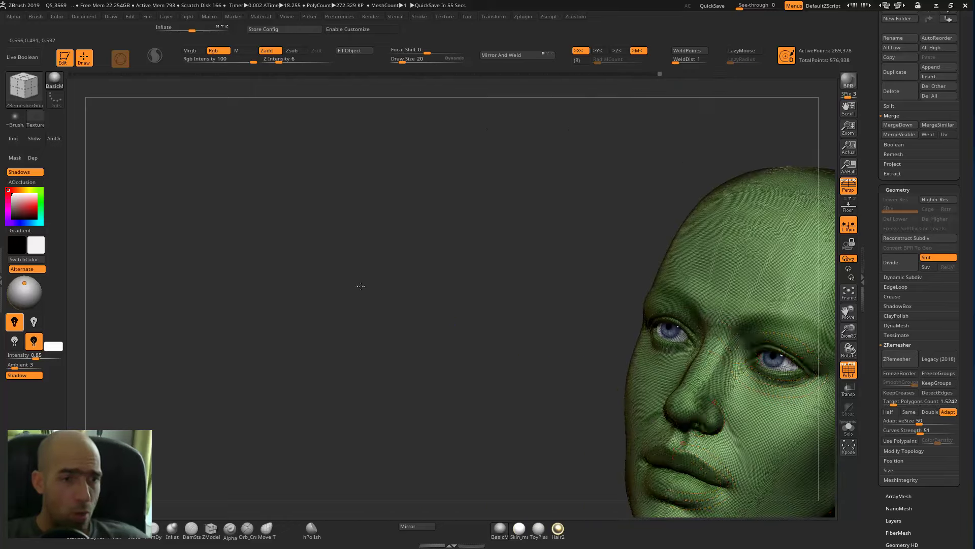
left_click_drag(361, 286, 762, 313)
right_click_drag(769, 307, 610, 249, "ctrl")
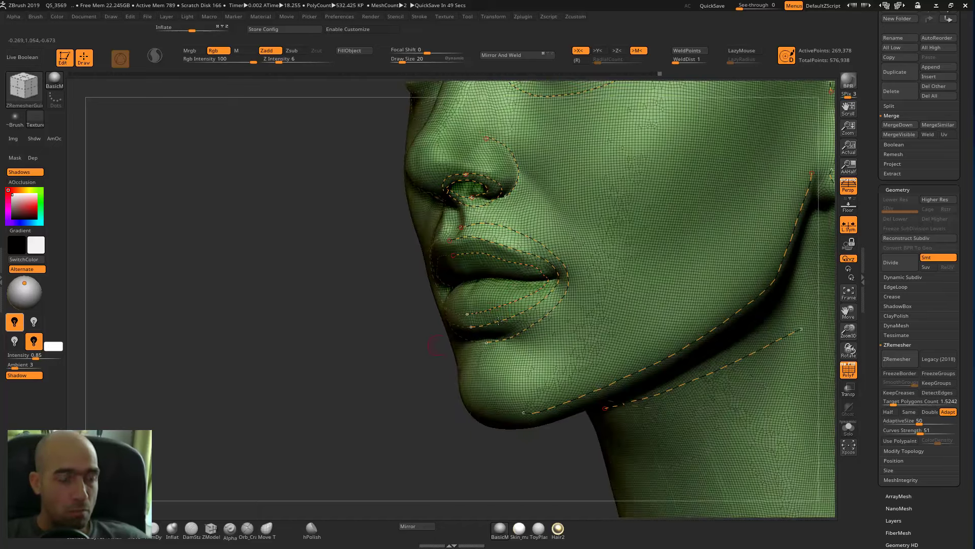
right_click_drag(544, 232, 537, 394, "alt")
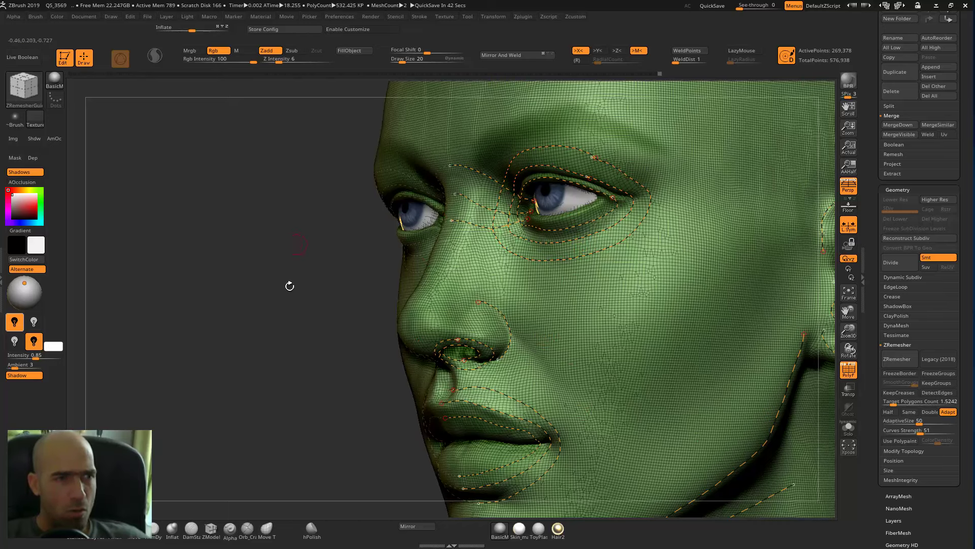
left_click_drag(290, 286, 472, 218)
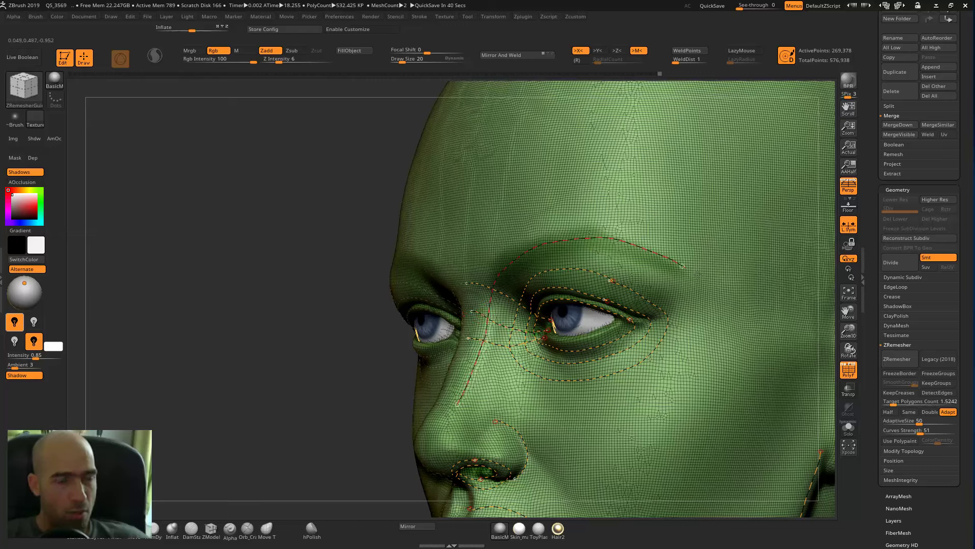
Remesh the head with ZRemesher using the full set of guide curves
left_click_drag(318, 350, 468, 257, "alt")
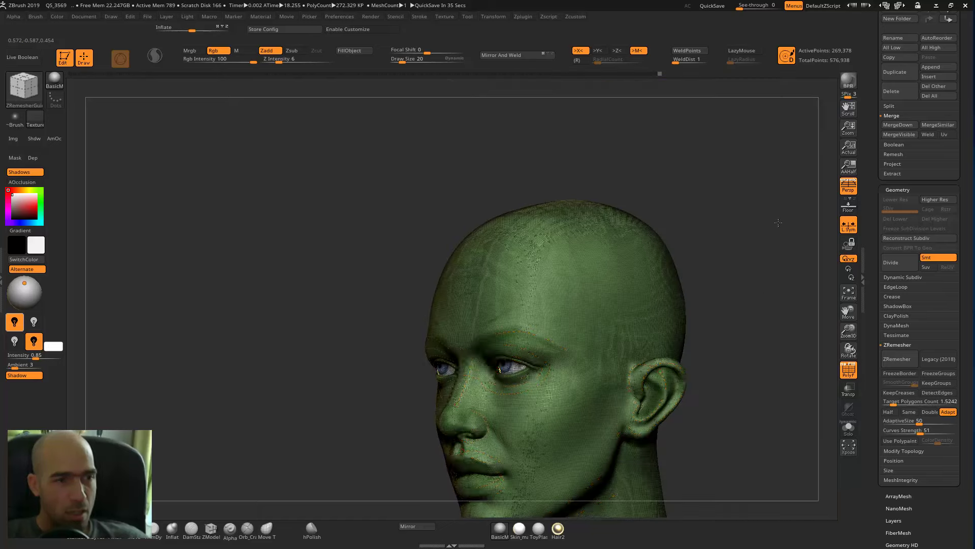
key("ctrl+z")
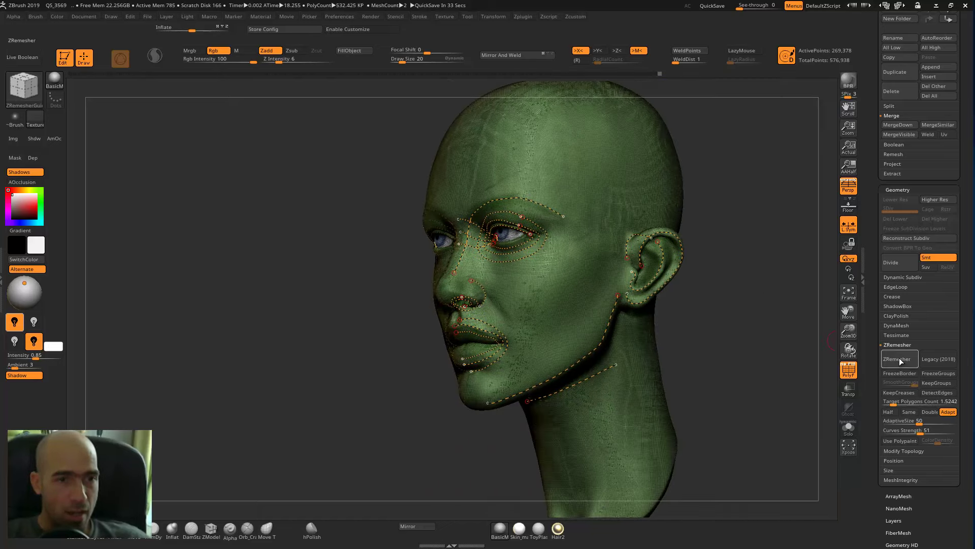
left_click(900, 358)
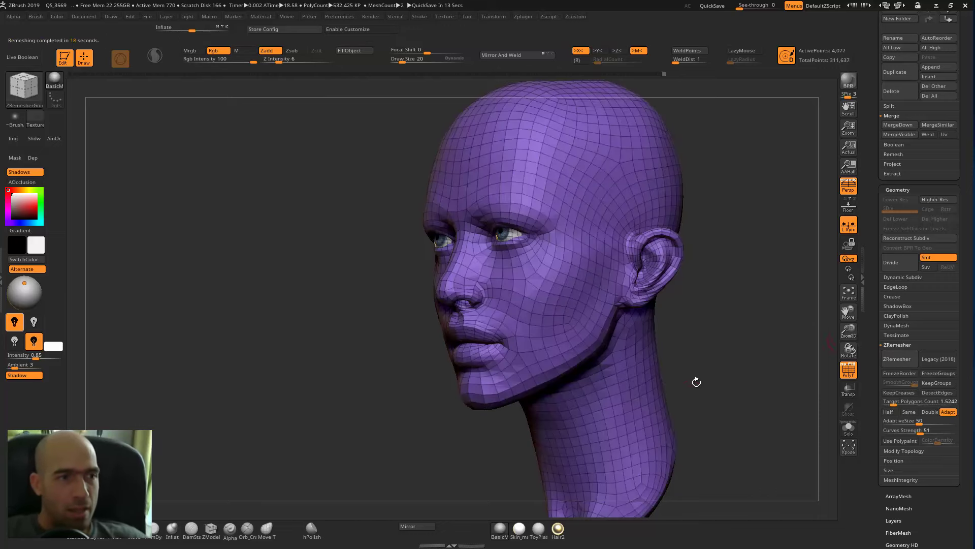
Examine the remeshed head's edge flow around the eyes, nose, mouth and jaw from several angles, with and without the wireframe
mouse_move(697, 381)
left_mouse_down()
mouse_move(706, 341)
mouse_move(714, 382)
left_mouse_up()
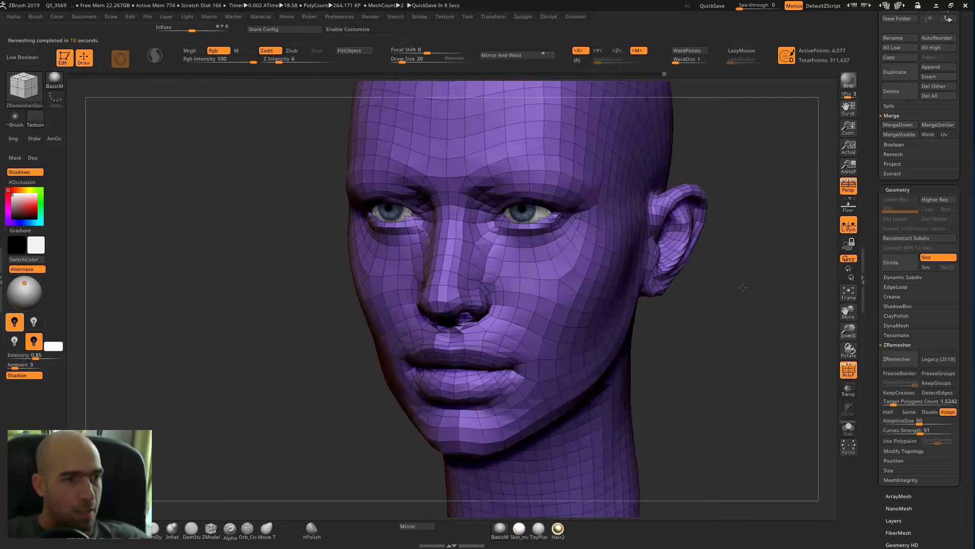
left_click_drag(742, 285, 736, 149)
right_click_drag(736, 148, 677, 246)
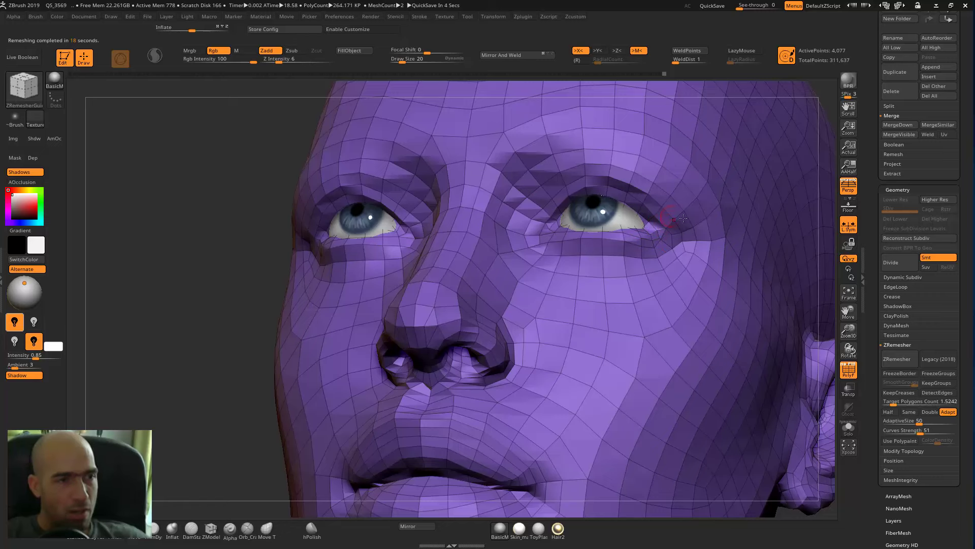
left_click_drag(252, 362, 301, 314, "alt")
mouse_move(301, 314)
right_mouse_down()
mouse_move(360, 331)
mouse_move(558, 342)
right_mouse_up()
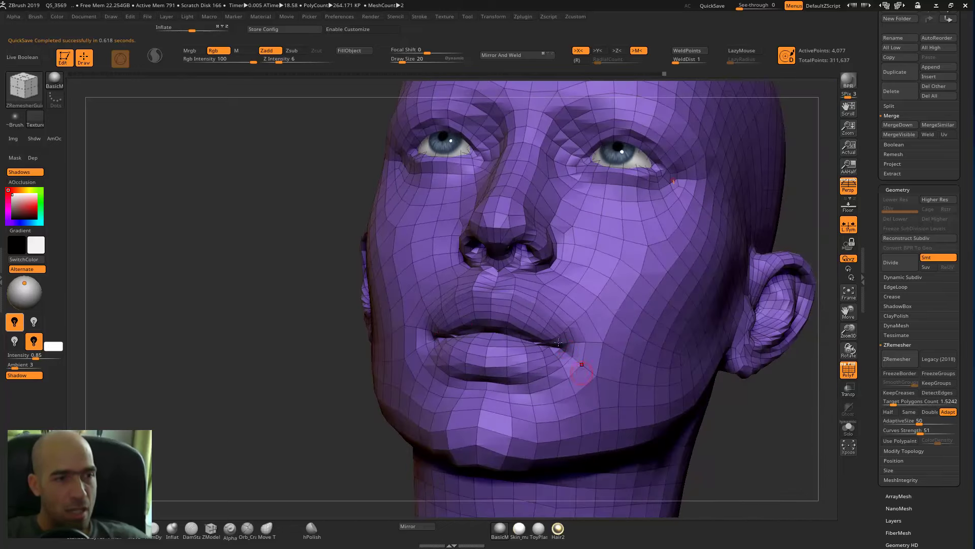
right_click_drag(748, 397, 531, 392)
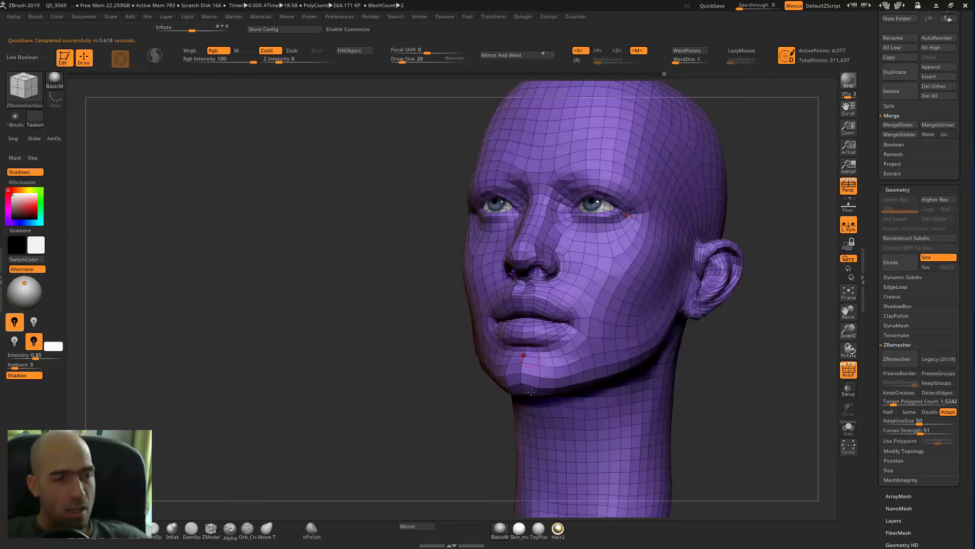
right_click_drag(722, 329, 812, 367)
key("shift+f")
key("shift+f")
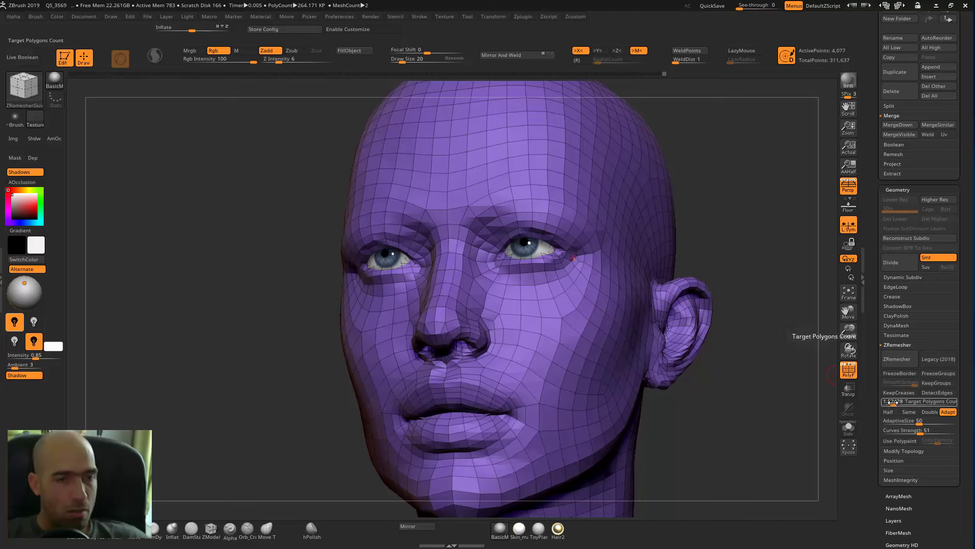
Undo the last remesh and run ZRemesher again with Target Polygons Count 1.9026 and Curves Strength 70
left_click(893, 402)
key("ctrl")
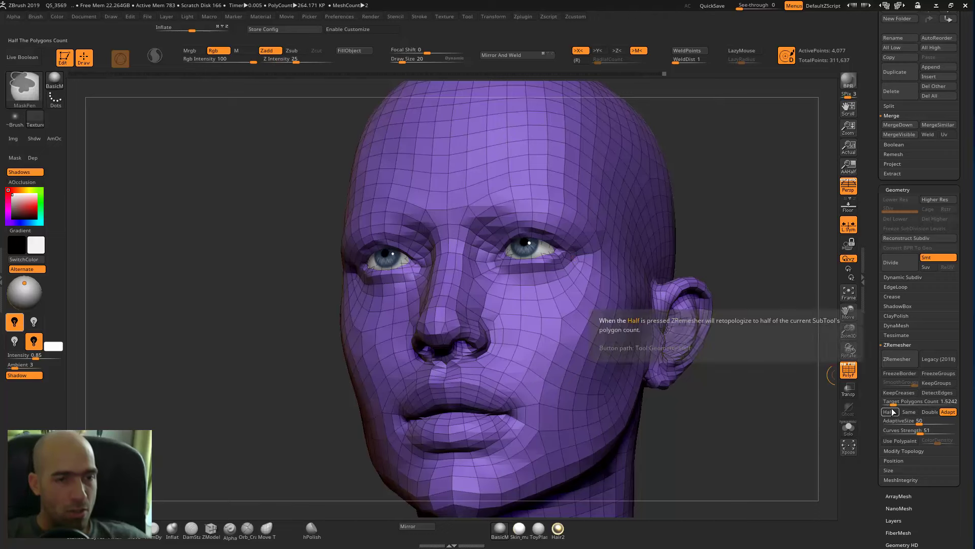
key("ctrl+z")
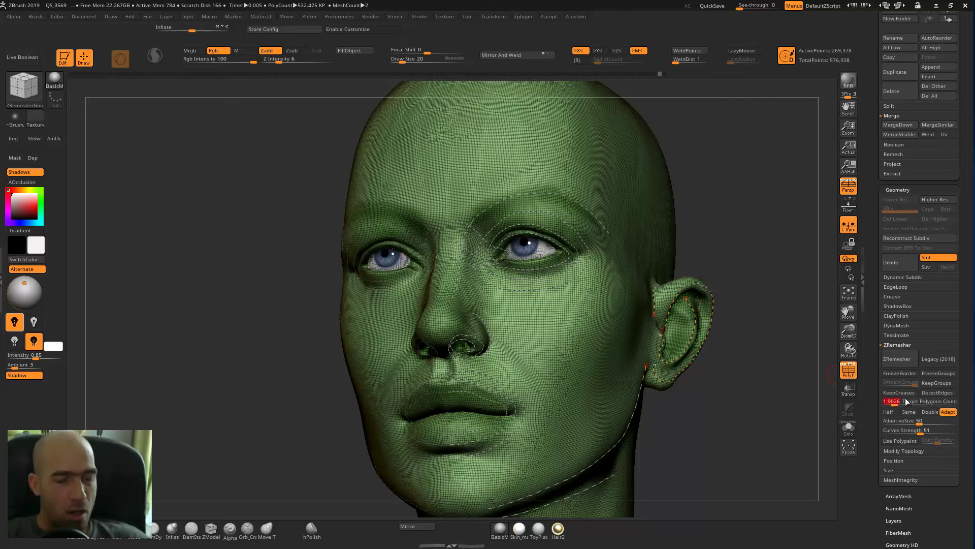
left_click(922, 431)
left_click_drag(922, 431, 924, 432)
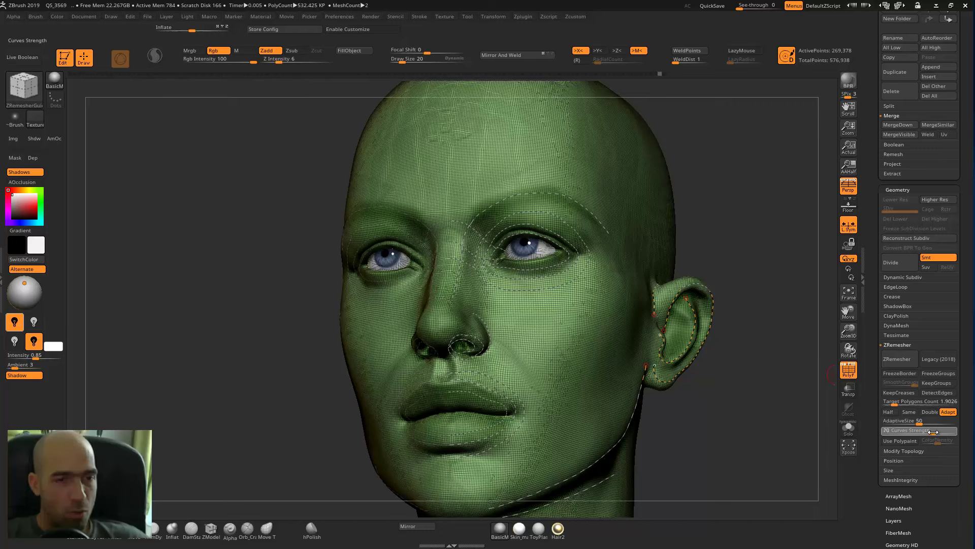
left_click(898, 358)
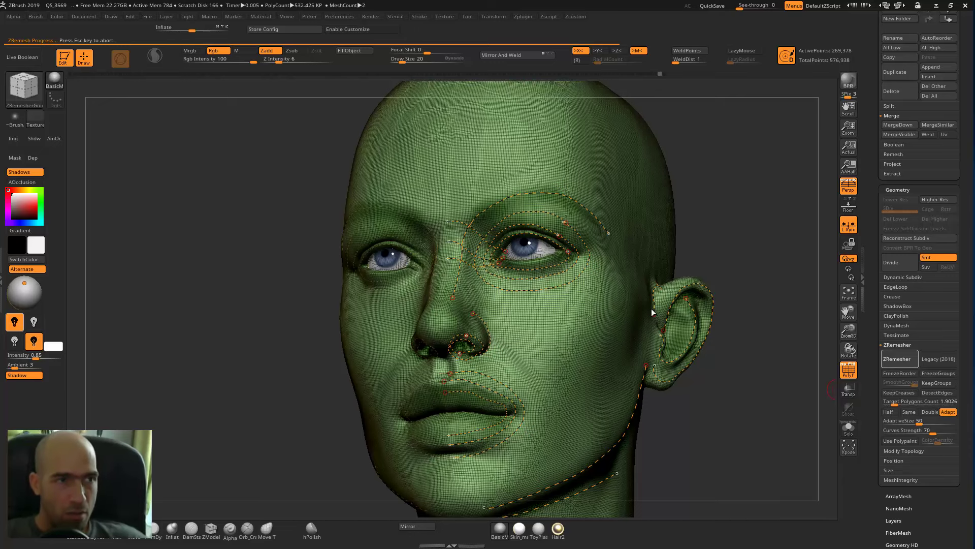
mouse_move(693, 410)
left_mouse_down("shift")
mouse_move(703, 425)
mouse_move(666, 395)
mouse_move(672, 372)
mouse_move(693, 398)
left_mouse_up("shift")
Duplicate the remeshed head subtool and hide the eyeballs subtool
left_click_drag(875, 289, 872, 410)
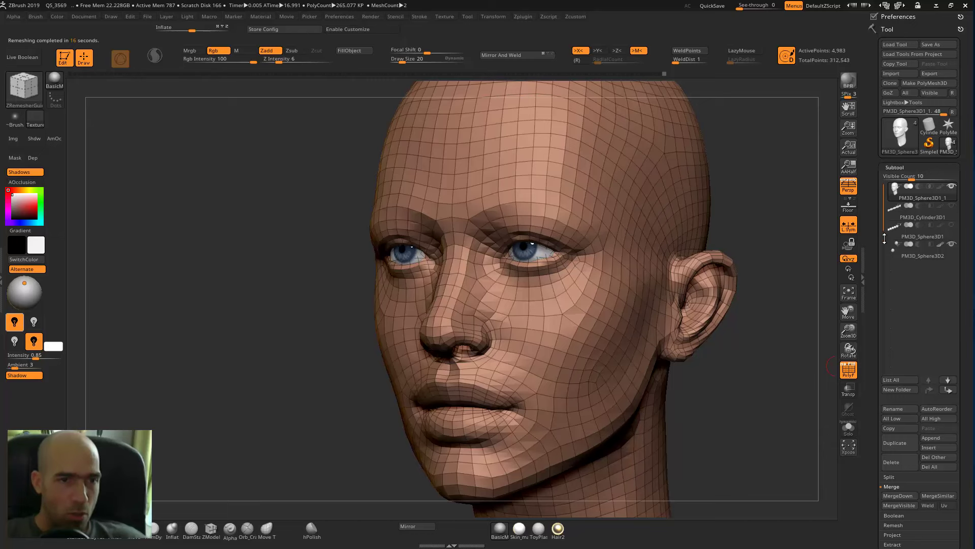
left_click(908, 447)
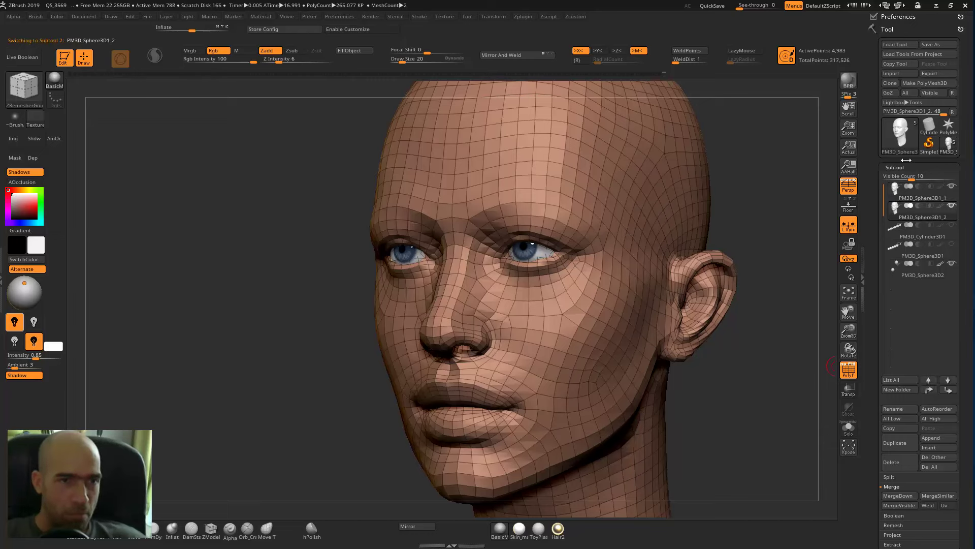
left_click(952, 263)
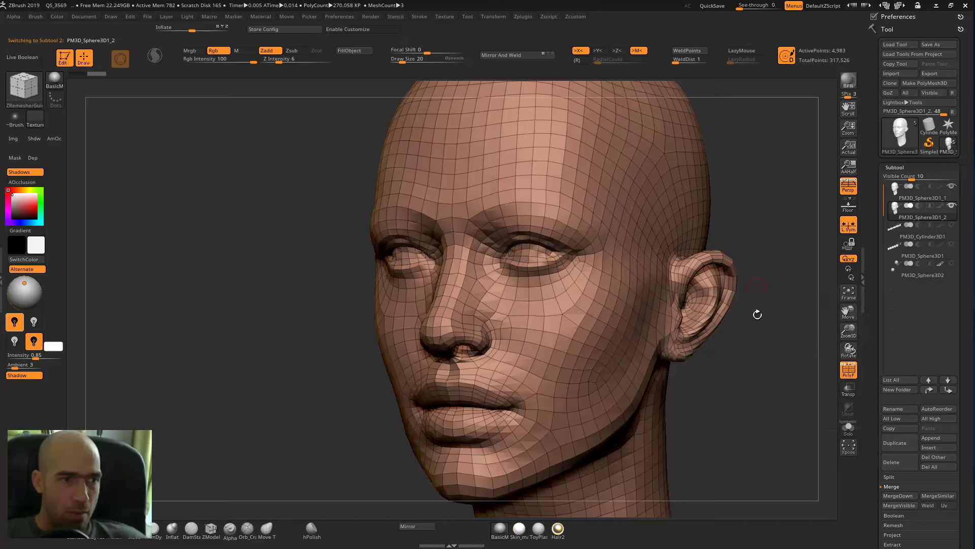
left_click_drag(772, 362, 778, 305, "alt")
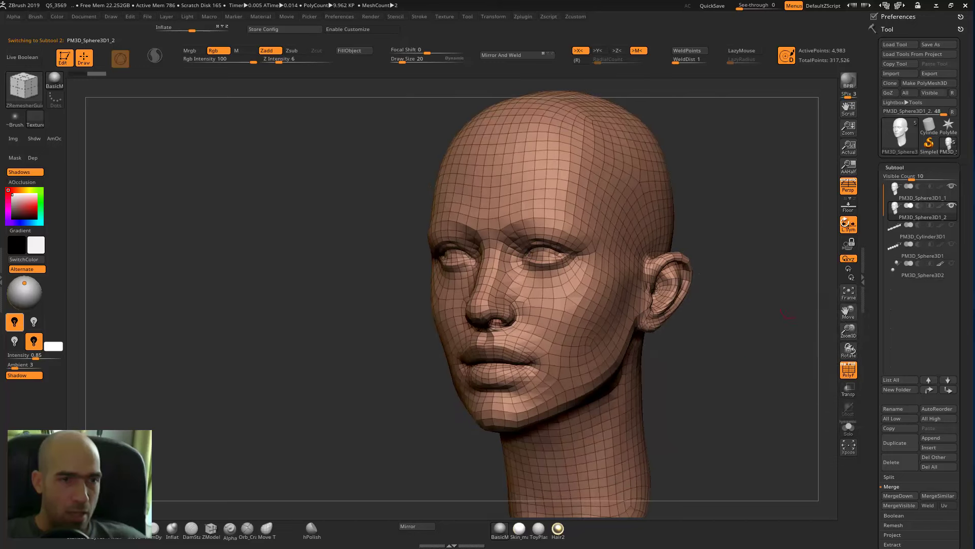
Undo the remesh on the original head subtool PM3D_Sphere3D1_1 and show that head alone without the wireframe
left_click(901, 197)
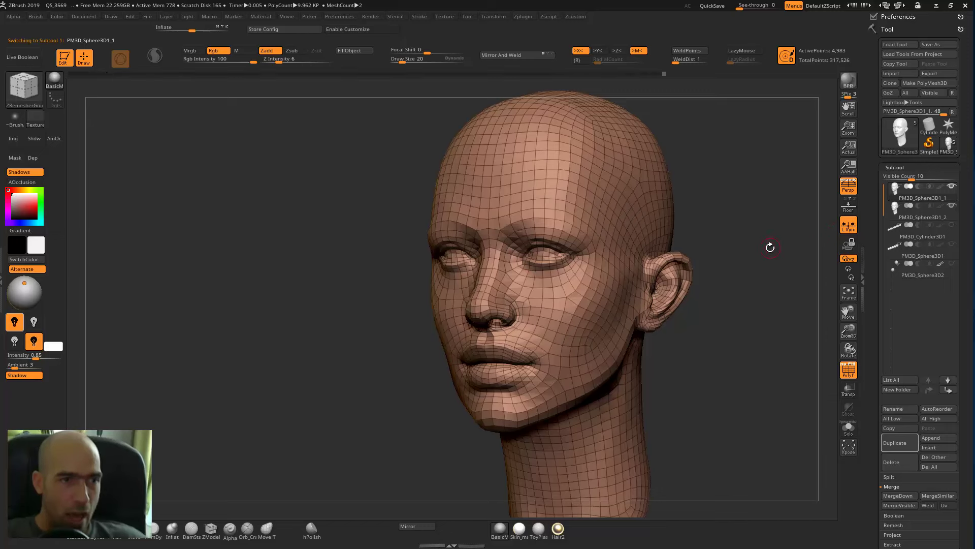
left_click_drag(771, 248, 767, 245)
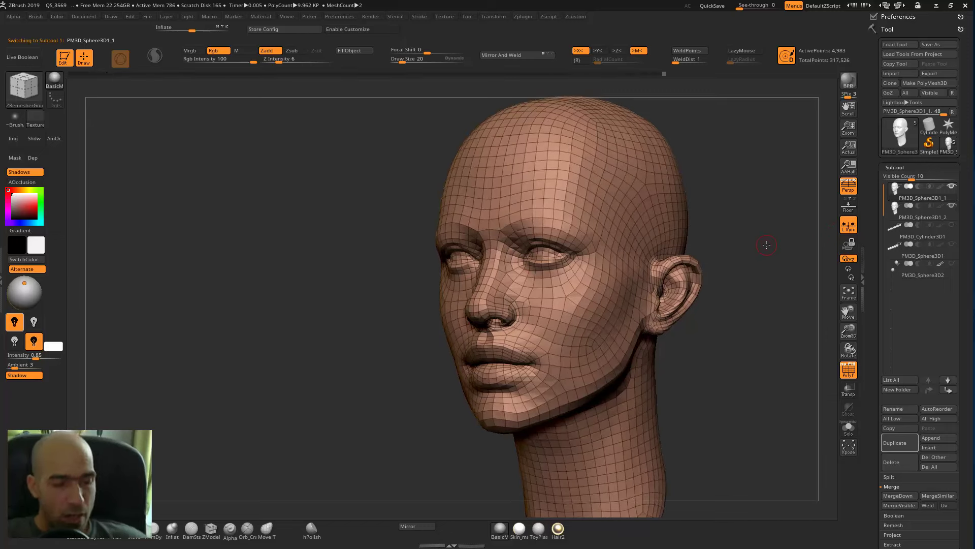
key("ctrl+z")
right_click_drag(761, 253, 759, 292, "ctrl")
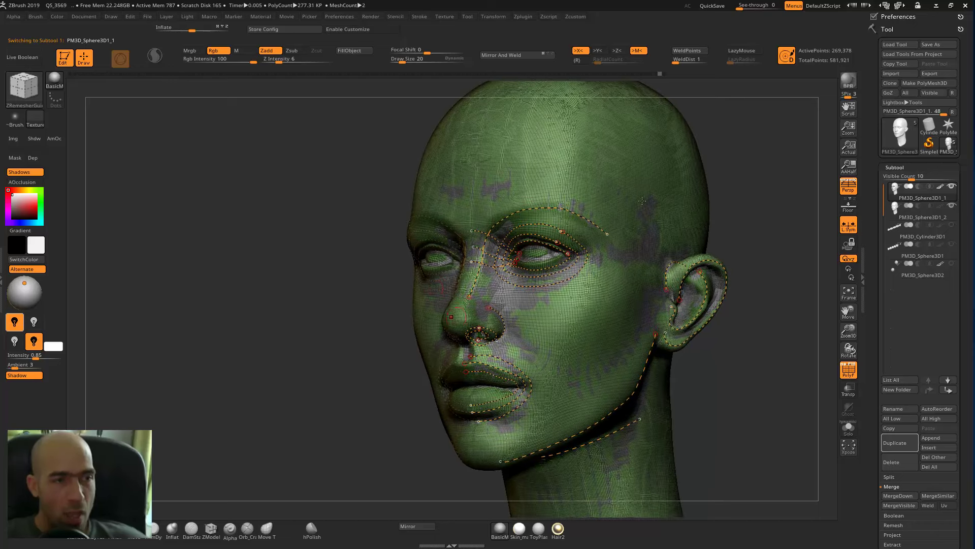
left_click(849, 428)
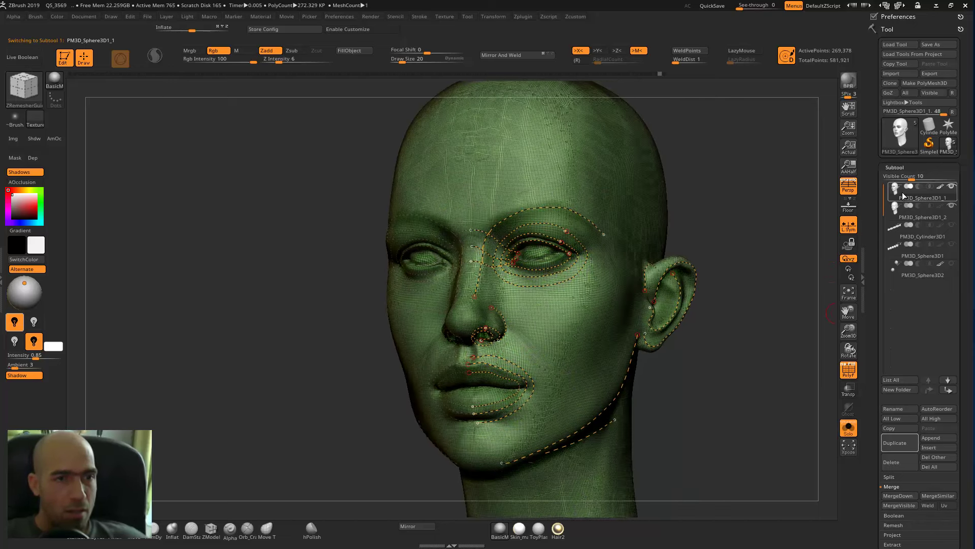
left_click(848, 369)
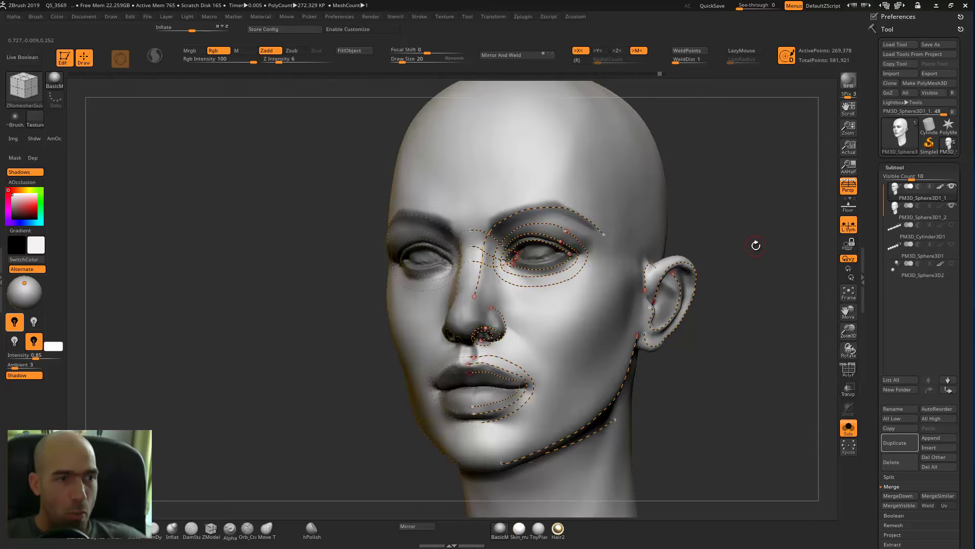
left_click_drag(756, 245, 577, 227)
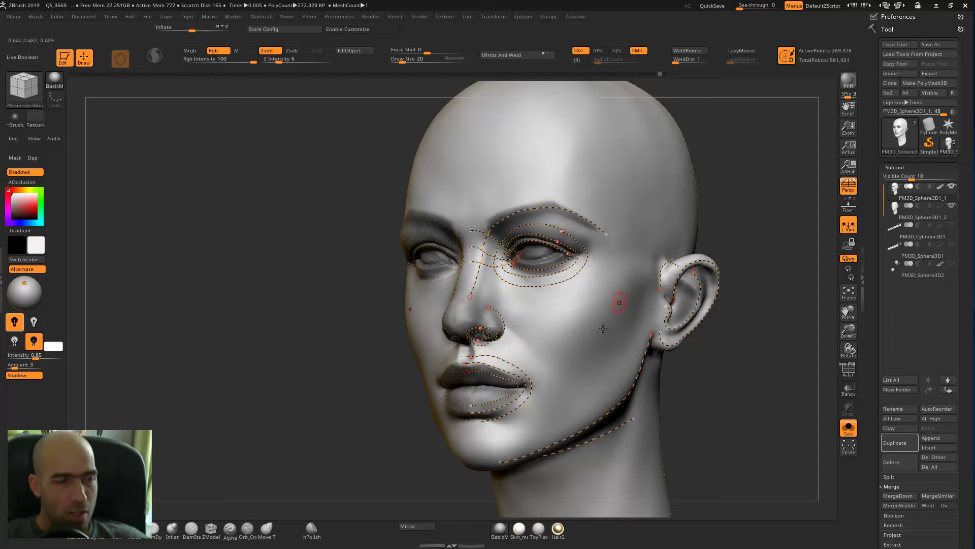
Try short guide curves at the temple and on the cheek, and undo the temple curve
key("ctrl")
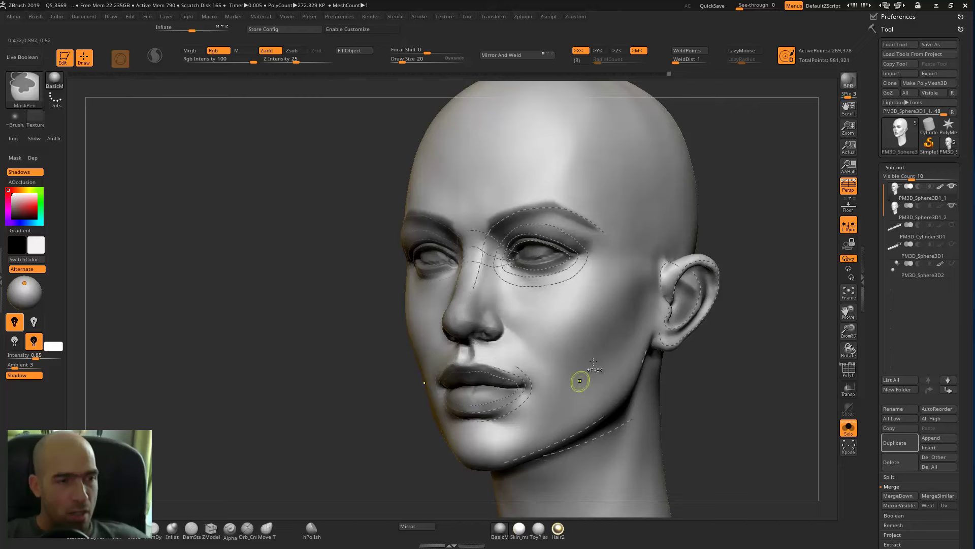
mouse_move(758, 340)
left_mouse_down()
mouse_move(755, 327)
mouse_move(766, 364)
mouse_move(635, 257)
left_mouse_up()
key("ctrl")
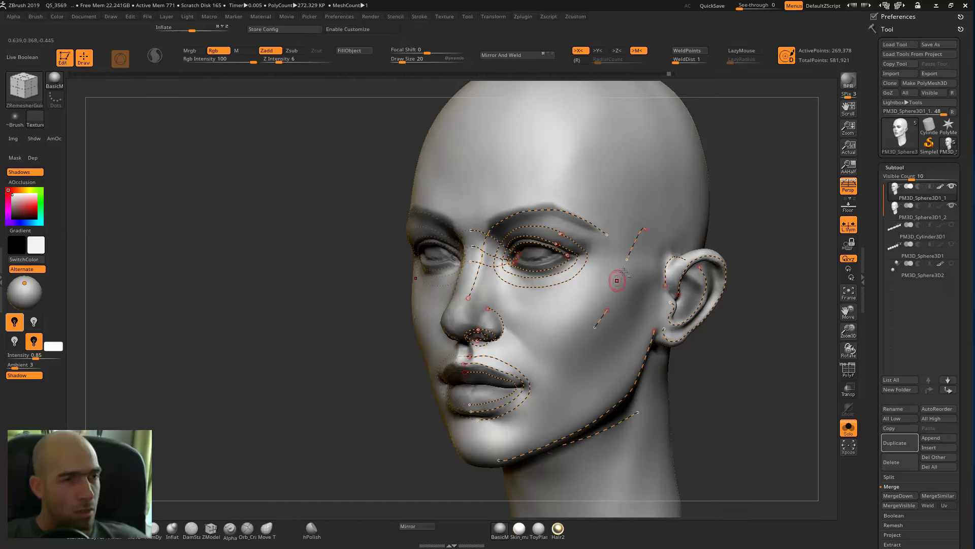
key("ctrl+z")
Delete the existing guide curves around the brow, eye, nose, lips, jaw and ear
left_click_drag(575, 184, 479, 327, "alt")
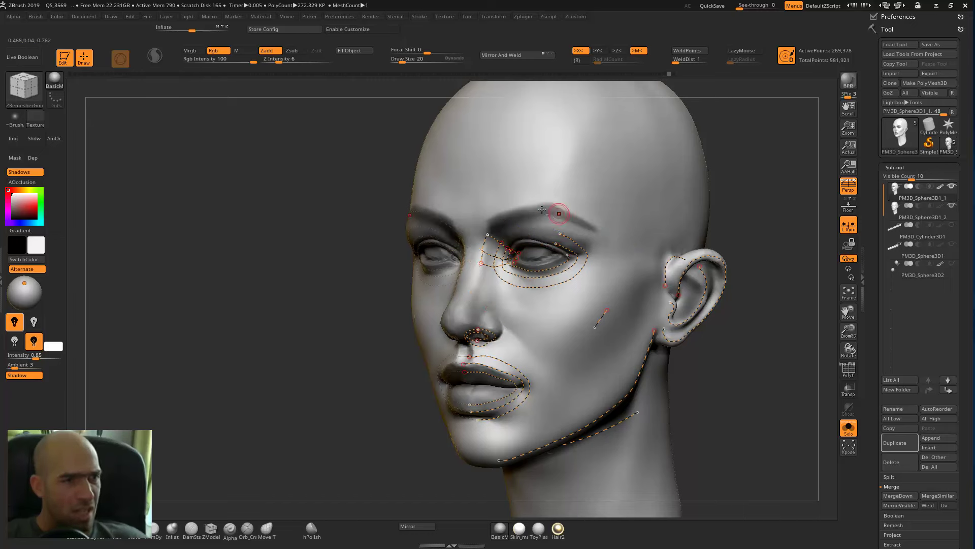
left_click_drag(586, 210, 457, 300, "alt")
left_click_drag(585, 228, 550, 318, "alt")
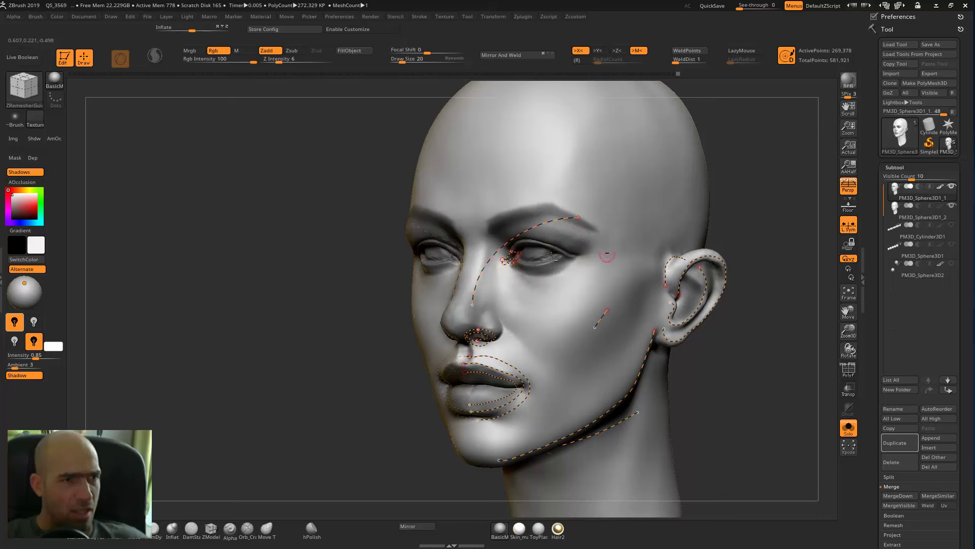
left_click_drag(500, 244, 487, 322, "alt")
left_click_drag(494, 253, 655, 330)
left_click(516, 250, "alt")
left_click(675, 295, "alt")
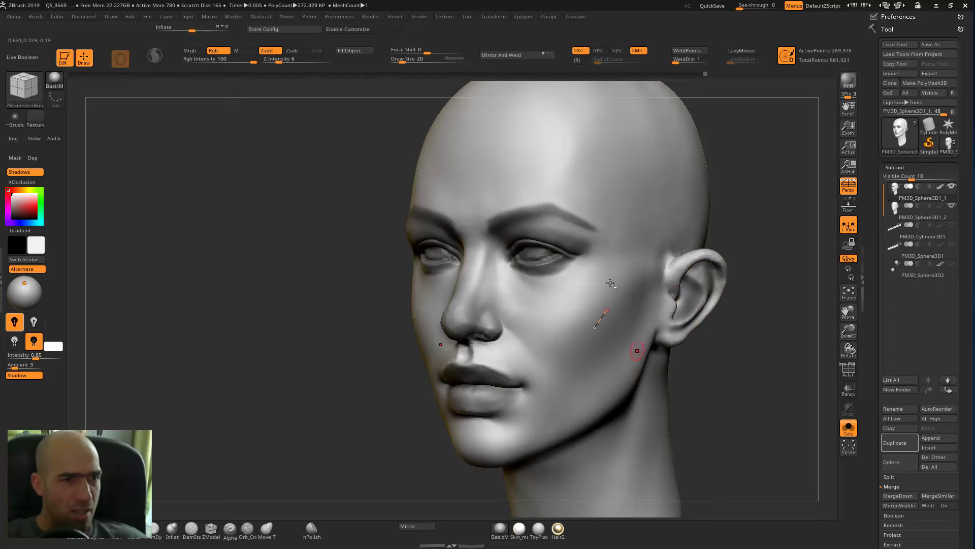
Try two parallel diagonal guide curves across the cheek, and remove them again
left_click_drag(769, 308, 787, 287)
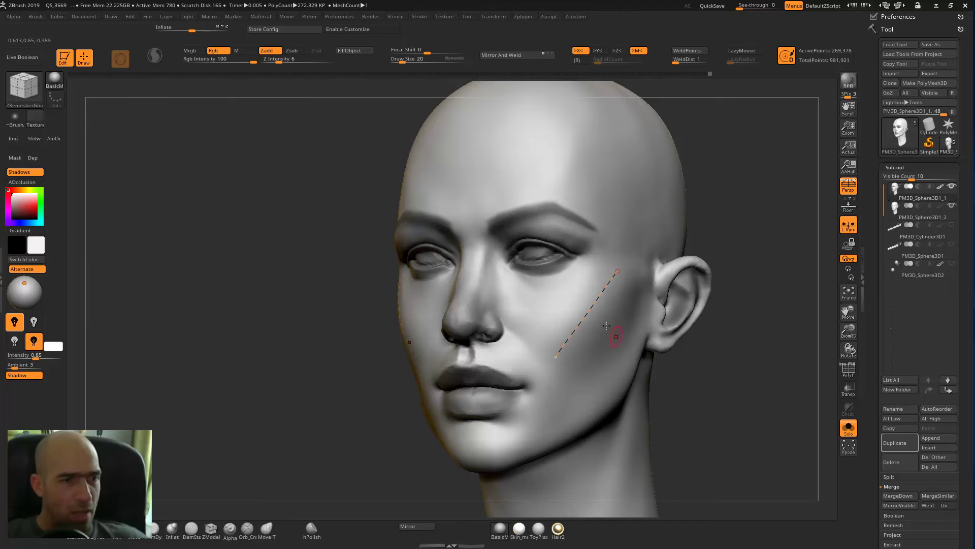
left_click_drag(614, 319, 553, 390)
left_click_drag(556, 356, 618, 271)
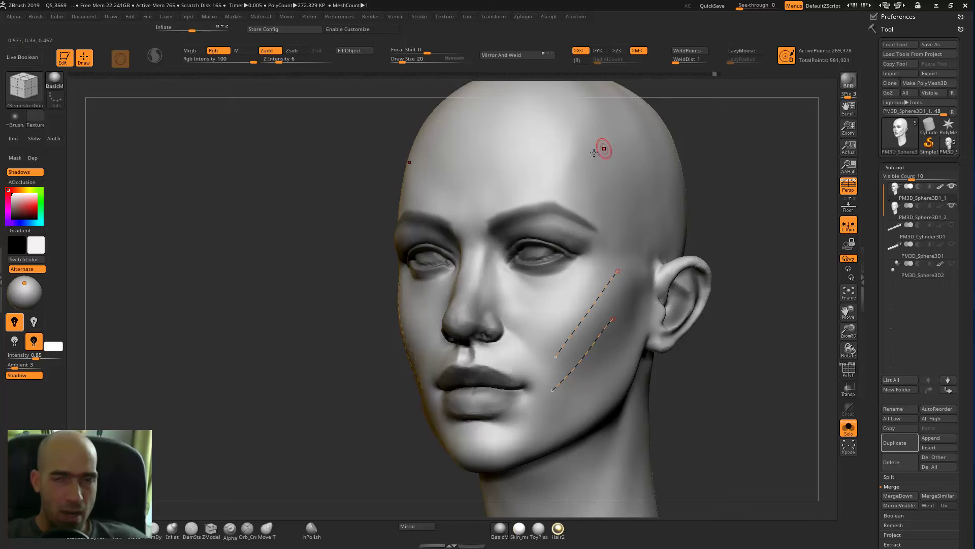
left_click(623, 166)
left_click_drag(741, 218, 774, 269)
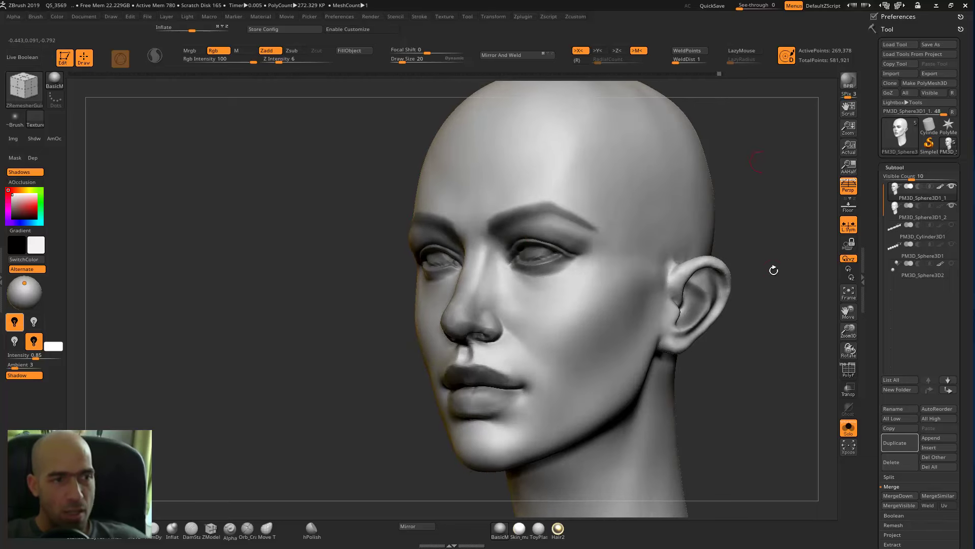
Select the low-poly duplicate PM3D_Sphere3D1_2 and open the subtool projection settings
left_click(914, 211)
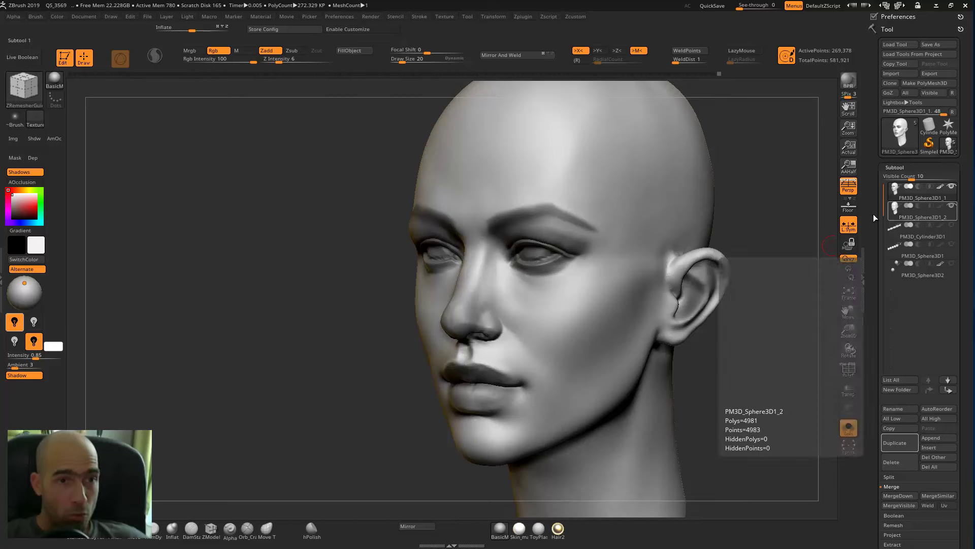
left_click_drag(759, 285, 777, 276)
left_click_drag(872, 436, 875, 327)
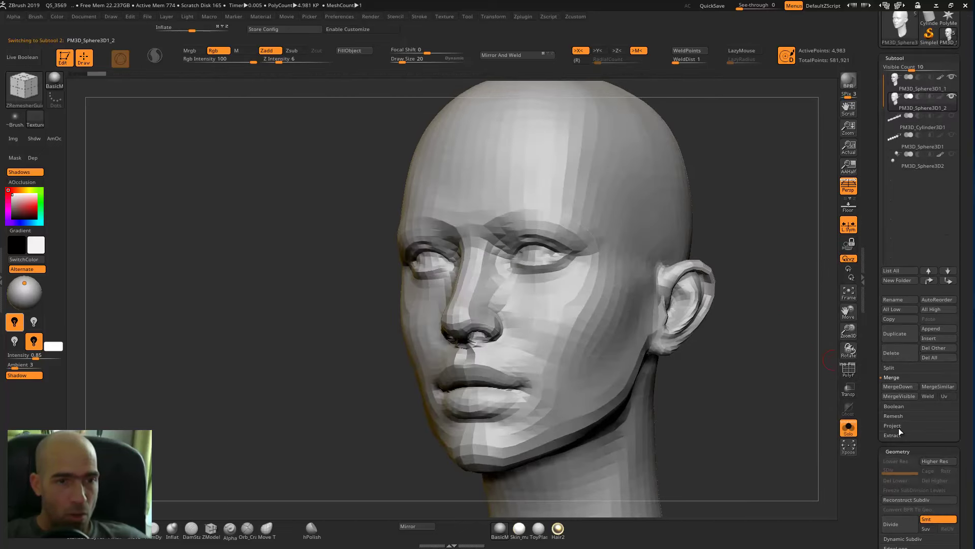
left_click(898, 425)
left_click_drag(879, 427, 879, 431)
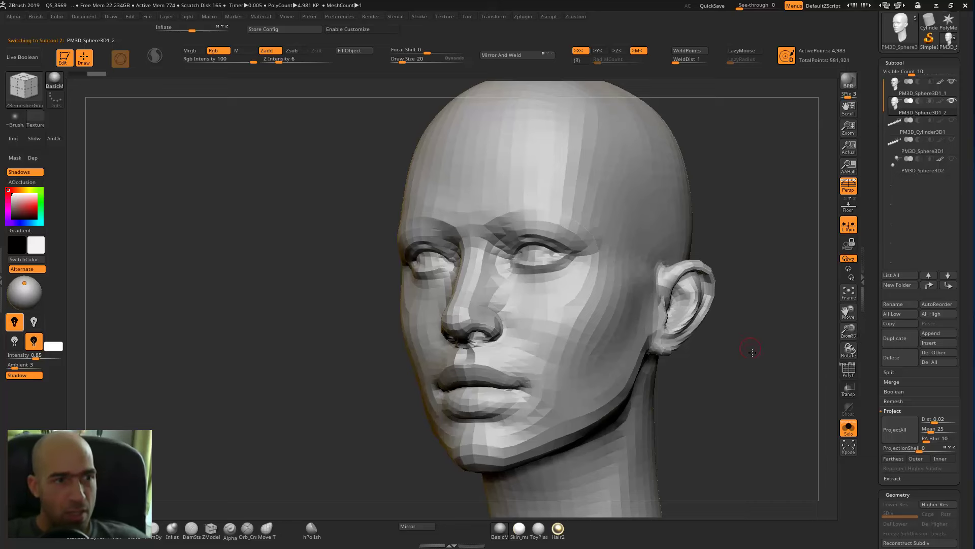
left_click_drag(744, 342, 764, 377)
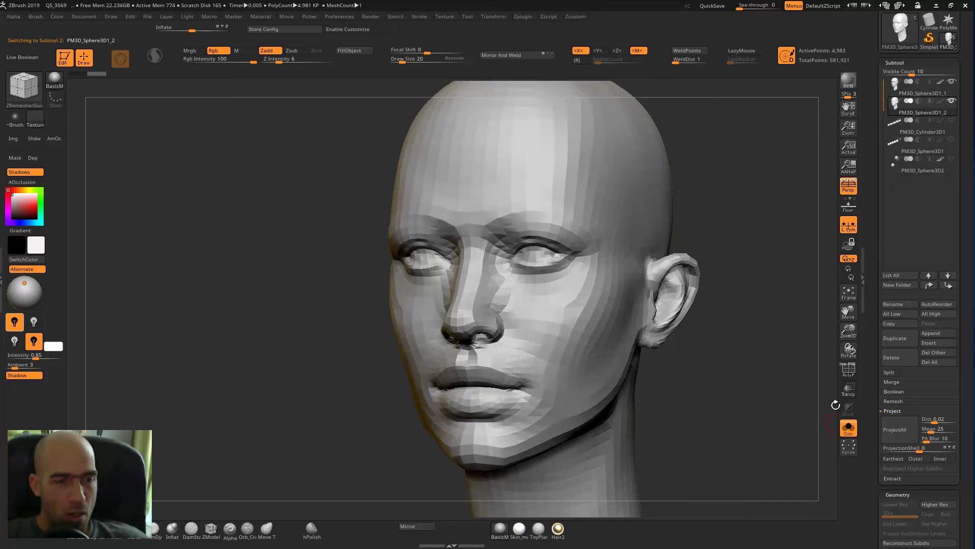
scroll(871, 344, "up", 3)
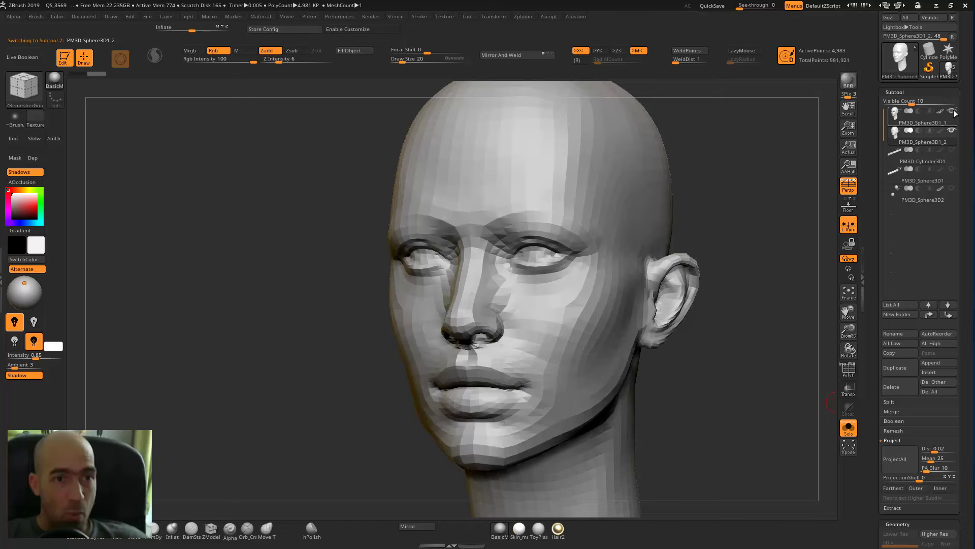
Compare the low-poly head with the overlapping original sculpt by showing both together and the low-poly head alone
mouse_move(954, 114)
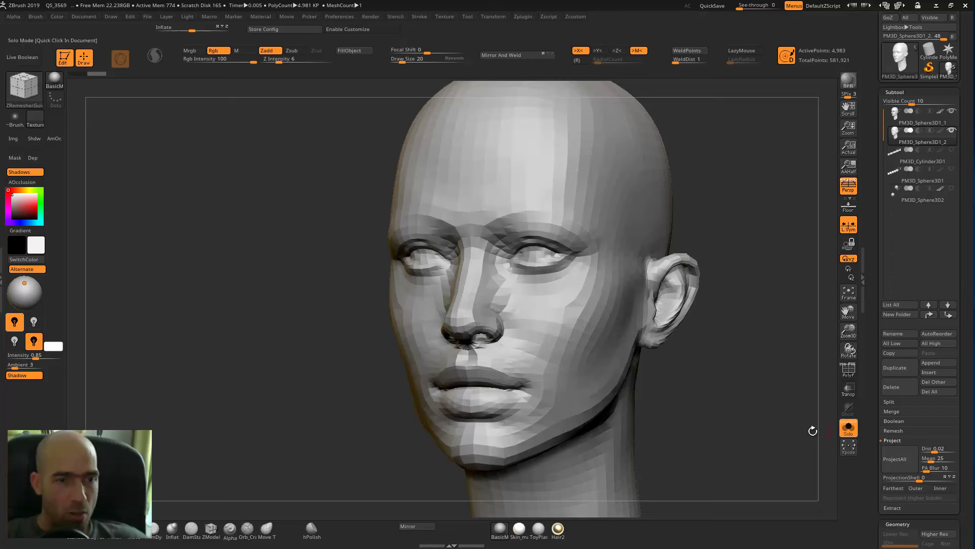
left_click(848, 428)
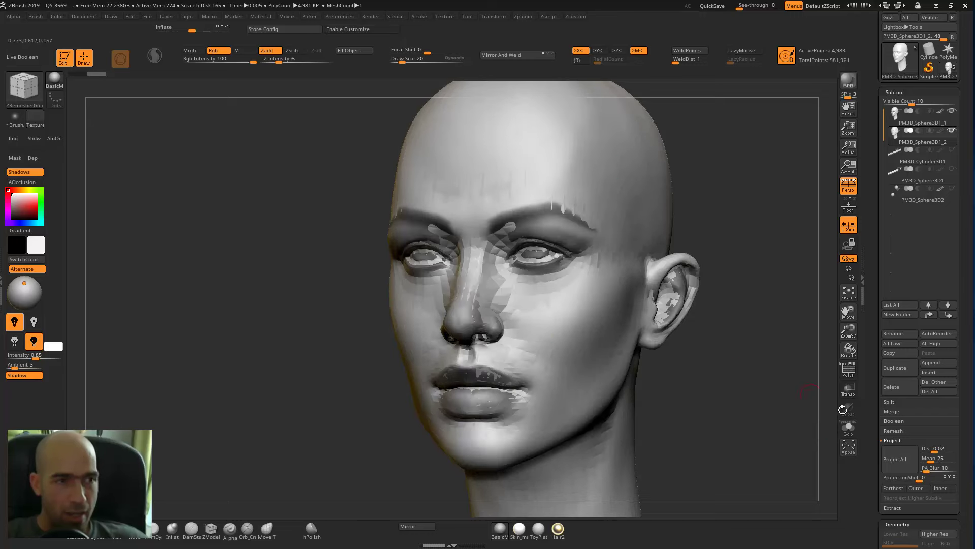
left_click(848, 428)
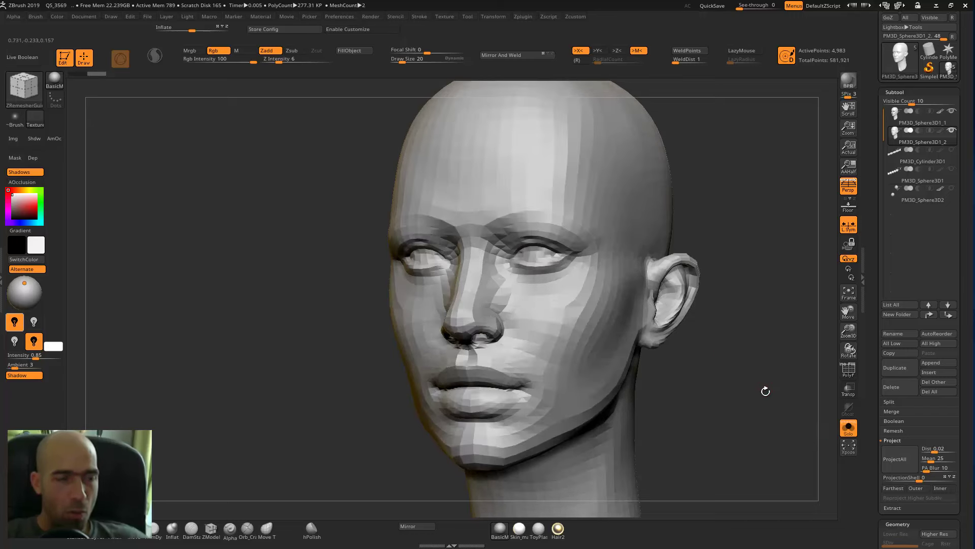
left_click_drag(770, 386, 799, 355, "alt")
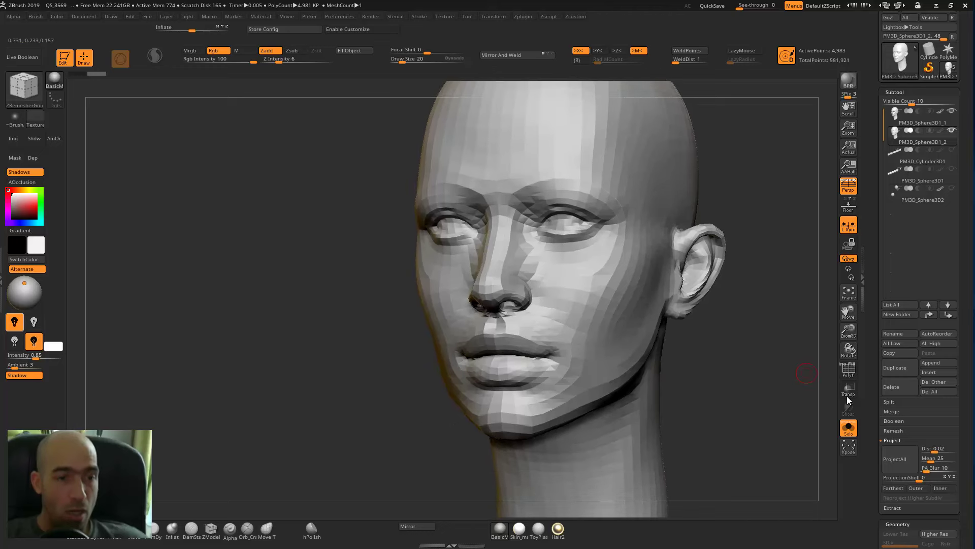
Subdivide the low-poly head once and project the original sculpt's detail onto it, always including the PolyPaint
left_click(897, 463)
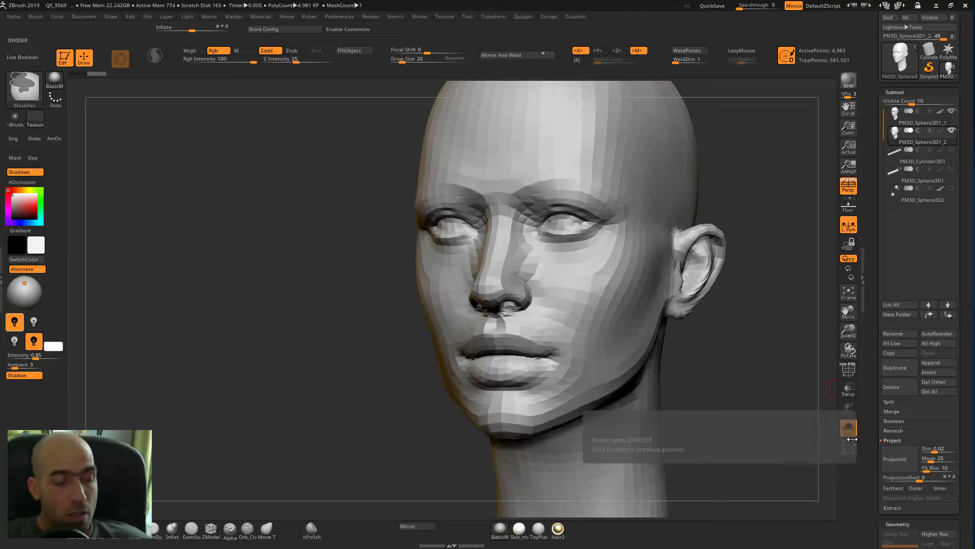
key("ctrl+d")
key("b")
key("z")
key("g")
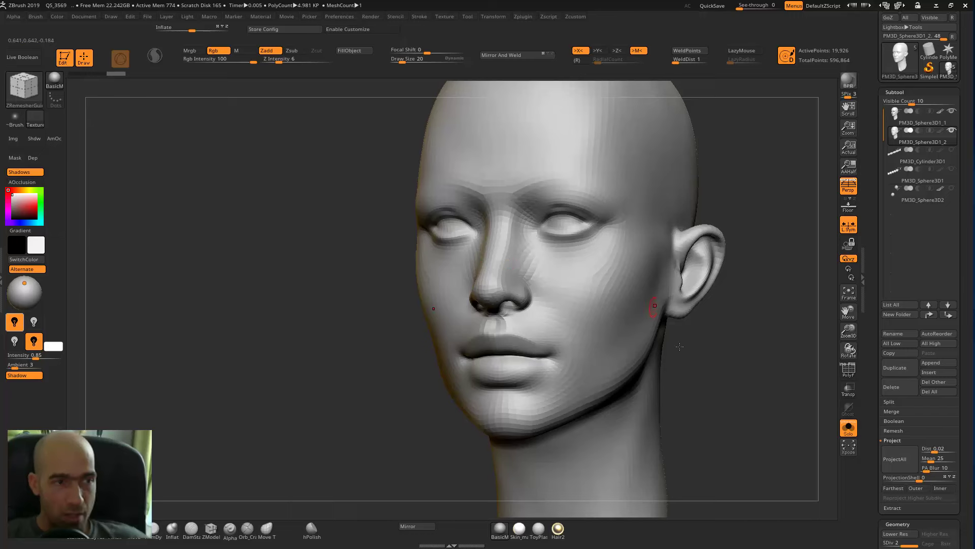
left_click(899, 457)
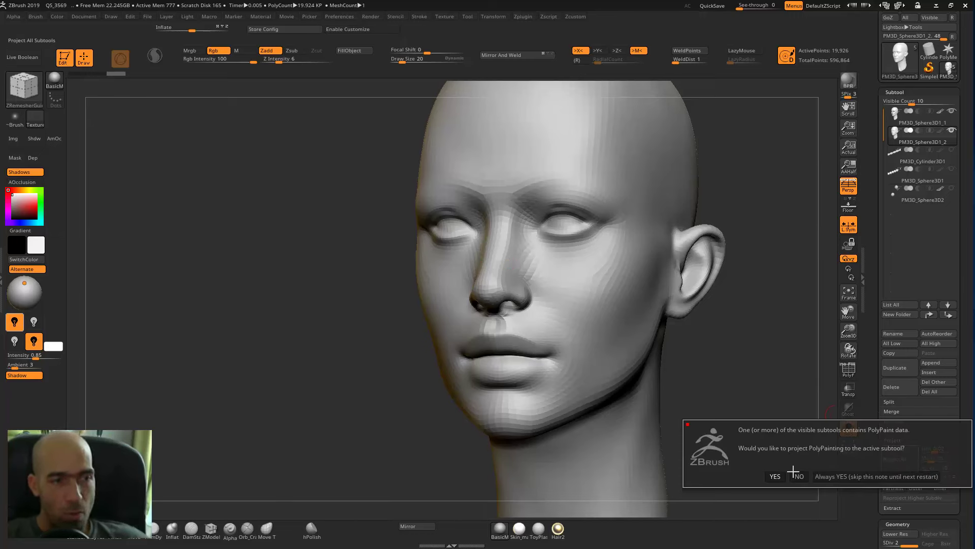
left_click(838, 477)
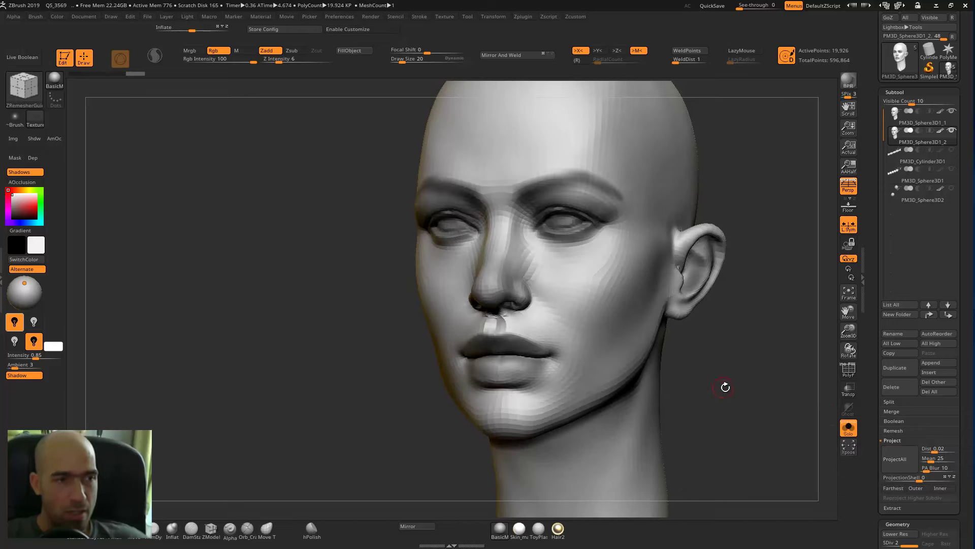
Subdivide the low-poly head to level 3, project the original sculpt's detail onto it, and subdivide again to level 4
mouse_move(710, 353)
left_mouse_down()
mouse_move(737, 353)
mouse_move(725, 353)
left_mouse_up()
key("d")
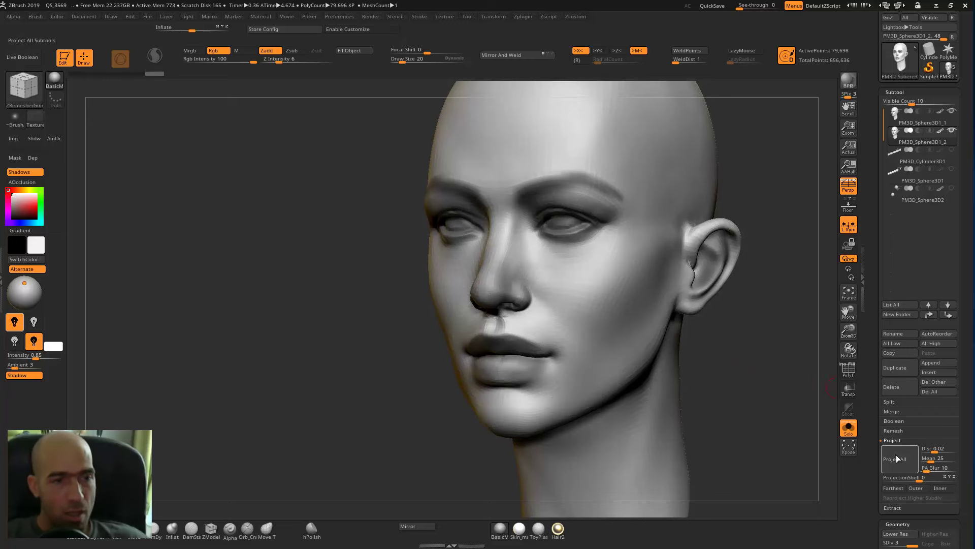
left_click_drag(786, 440, 787, 425)
right_click_drag(772, 389, 794, 422, "ctrl")
key("ctrl+d")
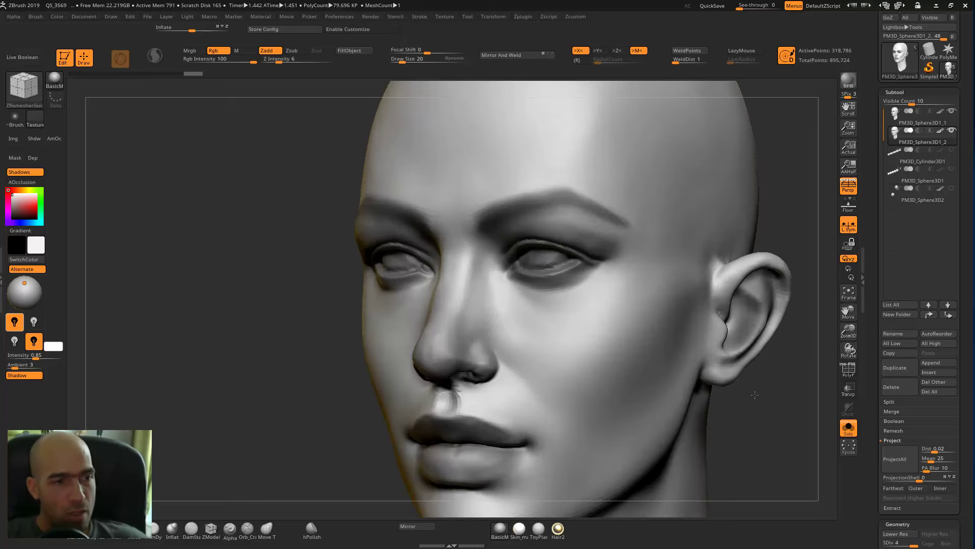
Smooth the area just below the nose on the level 4 head
mouse_move(790, 420)
left_mouse_down("alt")
mouse_move(750, 364)
mouse_move(752, 349)
mouse_move(777, 361)
mouse_move(797, 401)
mouse_move(788, 377)
mouse_move(736, 357)
mouse_move(753, 409)
left_mouse_up("alt")
left_click_drag(479, 388, 476, 405, "shift")
left_click_drag(695, 404, 641, 291)
mouse_move(769, 363)
left_mouse_down()
mouse_move(747, 366)
mouse_move(795, 371)
mouse_move(762, 348)
left_mouse_up()
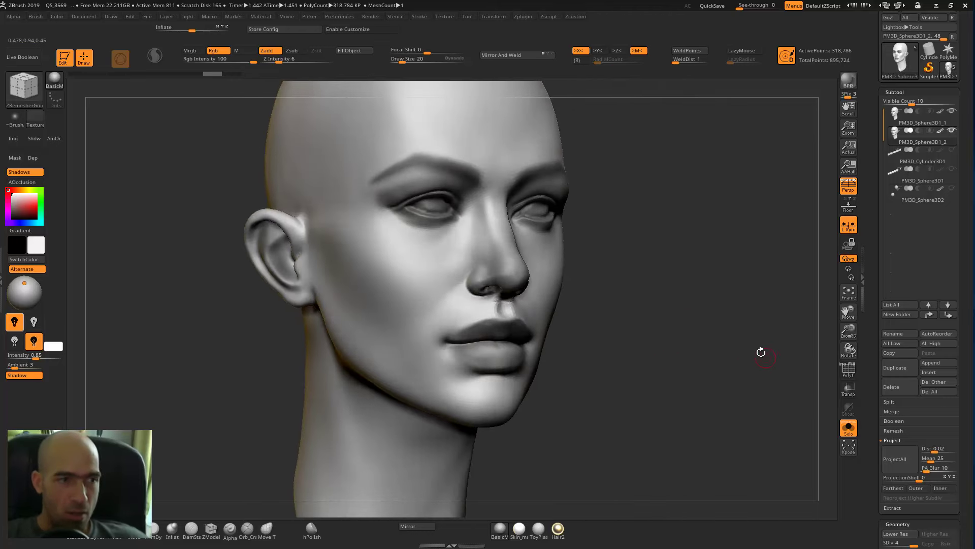
Compare the polygon counts of the original and retopologized heads, and examine the new head's wireframe
left_click(904, 119)
mouse_move(904, 118)
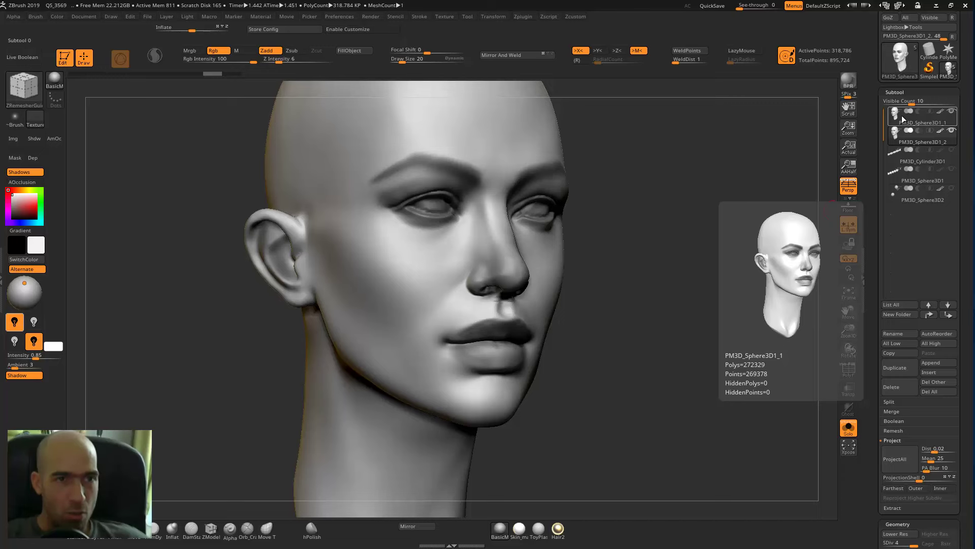
left_click(898, 136)
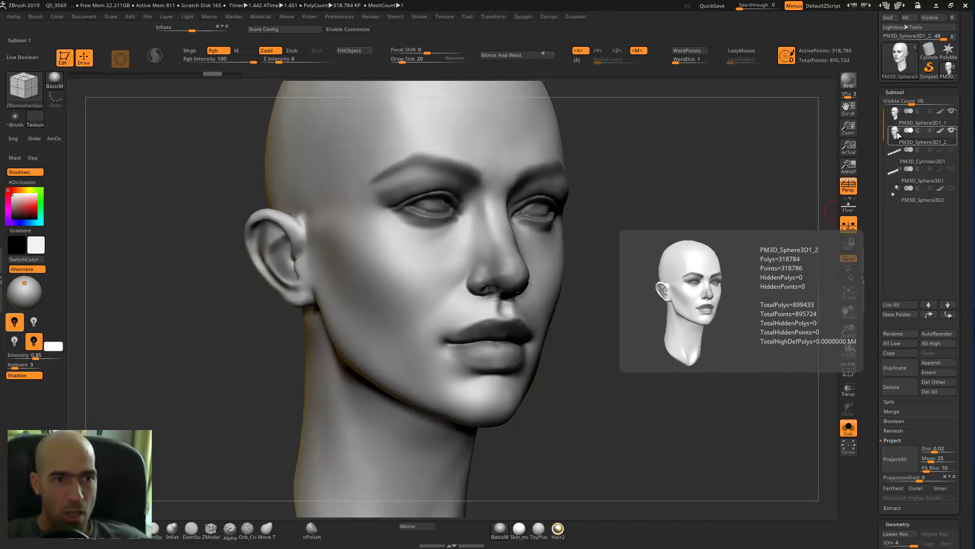
left_click_drag(708, 263, 310, 327)
left_click_drag(349, 354, 708, 322)
left_click(848, 369)
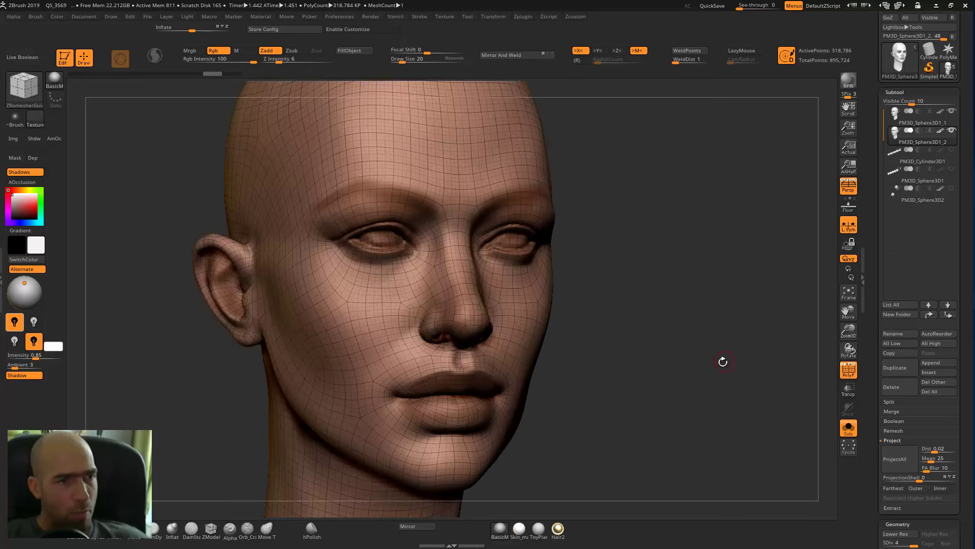
left_click_drag(720, 359, 539, 440)
left_click(847, 371)
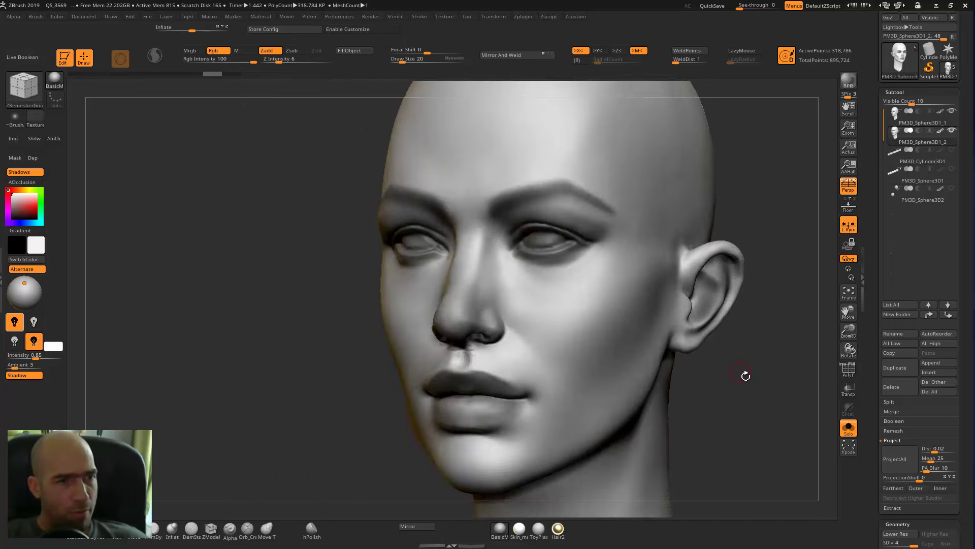
Compare the head's lowest and highest subdivision levels from the front by stepping down three levels and back up
key("shift+d")
key("shift+d")
key("shift+d")
left_click_drag(782, 365, 780, 366, "shift")
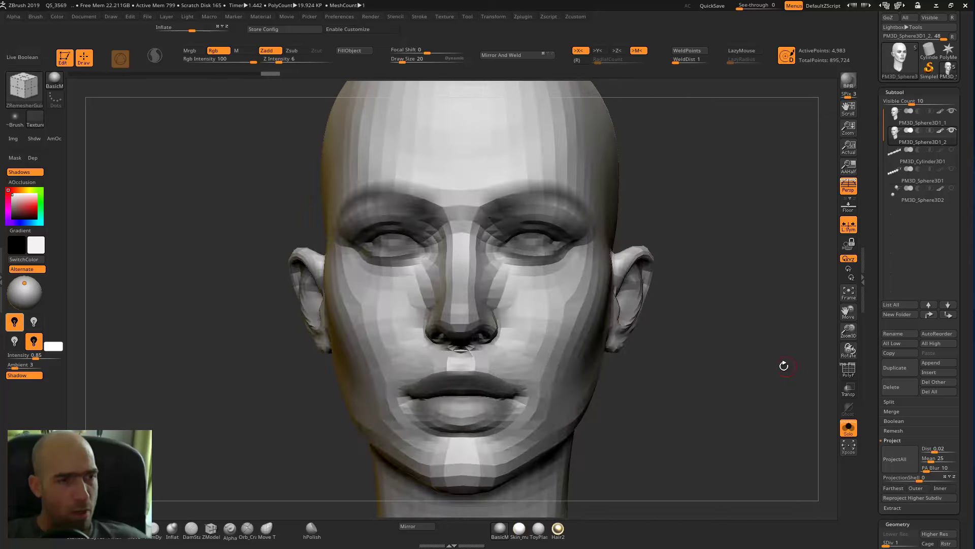
key("d")
key("d")
key("d")
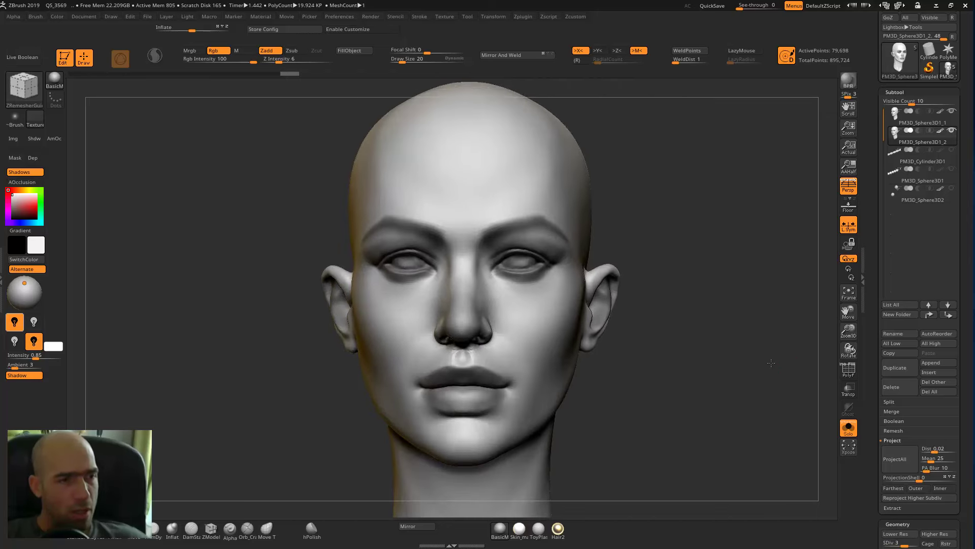
Examine the wireframe around the nostrils and philtrum at both the highest and lowest subdivision levels
left_click_drag(753, 363, 776, 366)
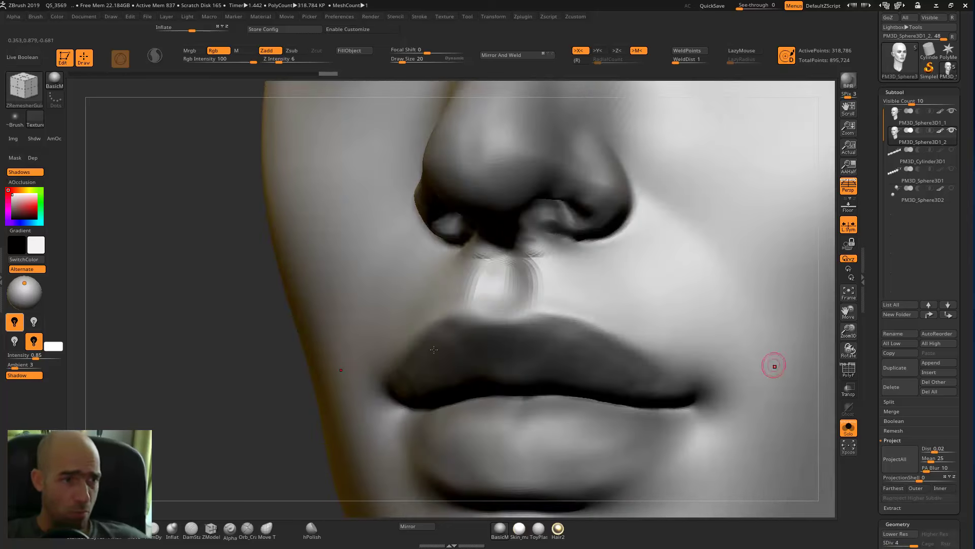
left_click_drag(224, 327, 298, 330, "alt")
key("shift+f")
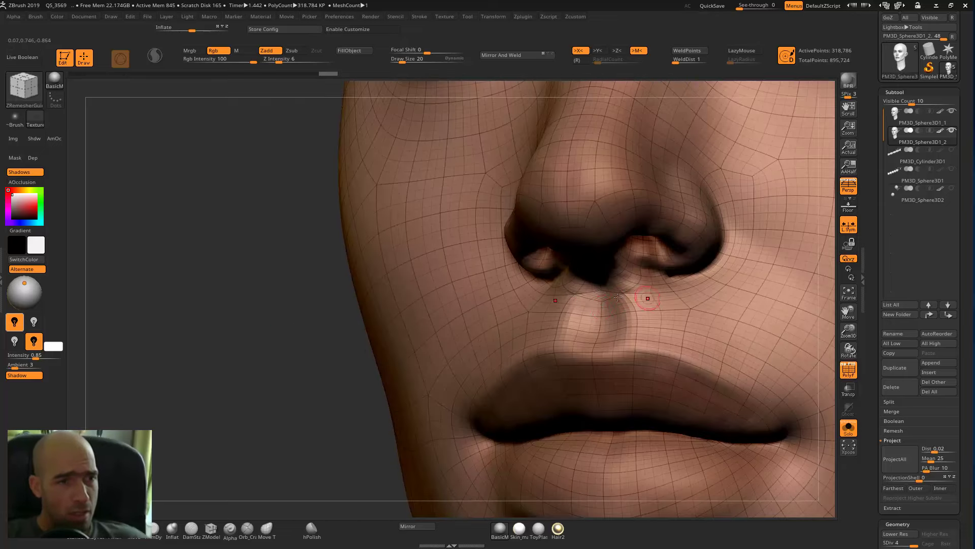
left_click_drag(317, 400, 533, 320, "alt")
key("shift+d")
key("shift+d")
key("shift+d")
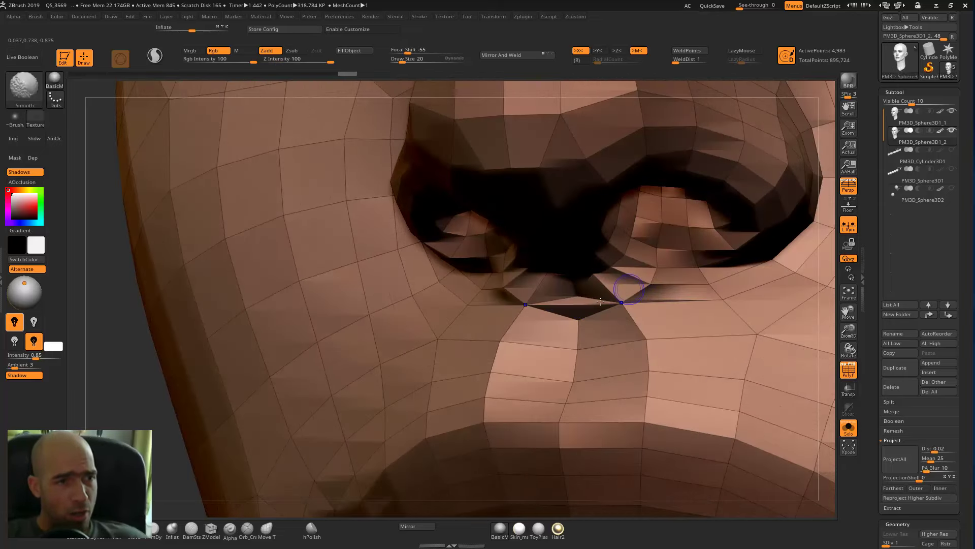
left_click_drag(156, 426, 647, 324)
left_click_drag(626, 268, 408, 305, "alt")
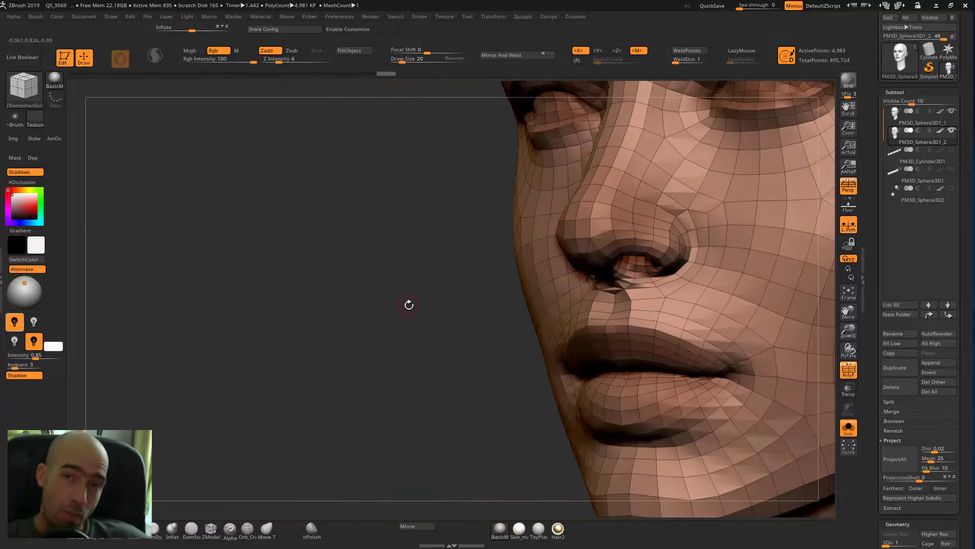
left_click_drag(447, 379, 686, 313)
key("d")
key("d")
key("d")
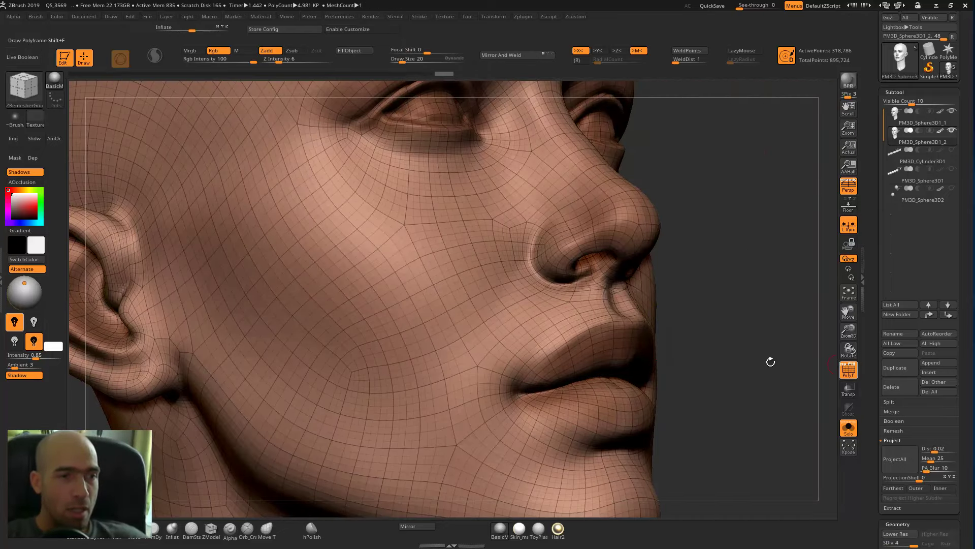
key("shift+f")
Clean up the surface around the nostril and below the nose with the ClayTubes brush at draw size 40
mouse_move(727, 355)
left_mouse_down()
mouse_move(384, 351)
mouse_move(383, 431)
left_mouse_up()
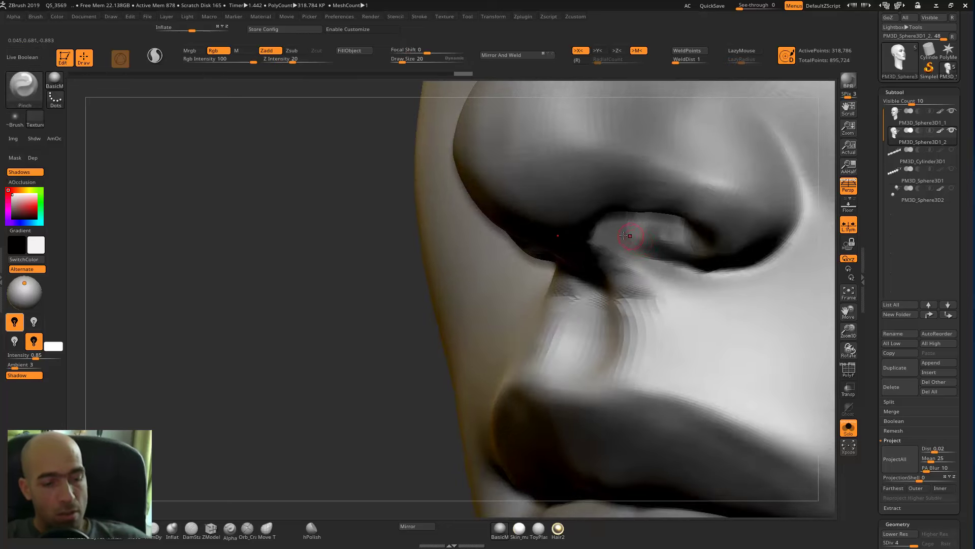
key("b")
key("c")
key("t")
key("bracketright")
mouse_move(660, 288)
left_mouse_down()
mouse_move(635, 300)
mouse_move(627, 322)
mouse_move(625, 279)
mouse_move(645, 305)
mouse_move(626, 262)
left_mouse_up()
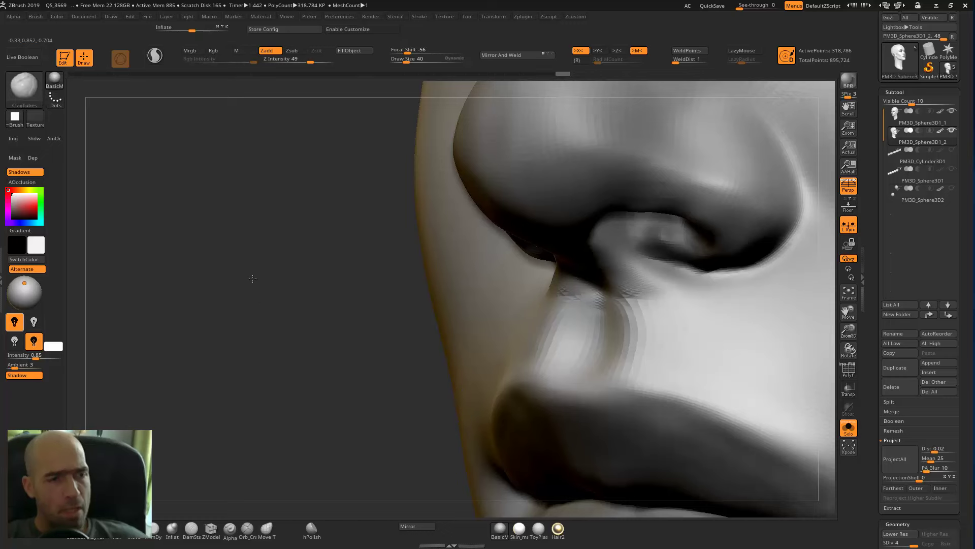
Drop the retopologized head to subdivision level 1 and hide the original sculpt PM3D_Sphere3D1_1
mouse_move(253, 279)
left_mouse_down("alt")
mouse_move(388, 348)
mouse_move(395, 316)
left_mouse_up("alt")
left_click_drag(425, 351, 736, 350)
mouse_move(737, 350)
right_mouse_down()
mouse_move(706, 341)
mouse_move(741, 333)
mouse_move(699, 315)
right_mouse_up()
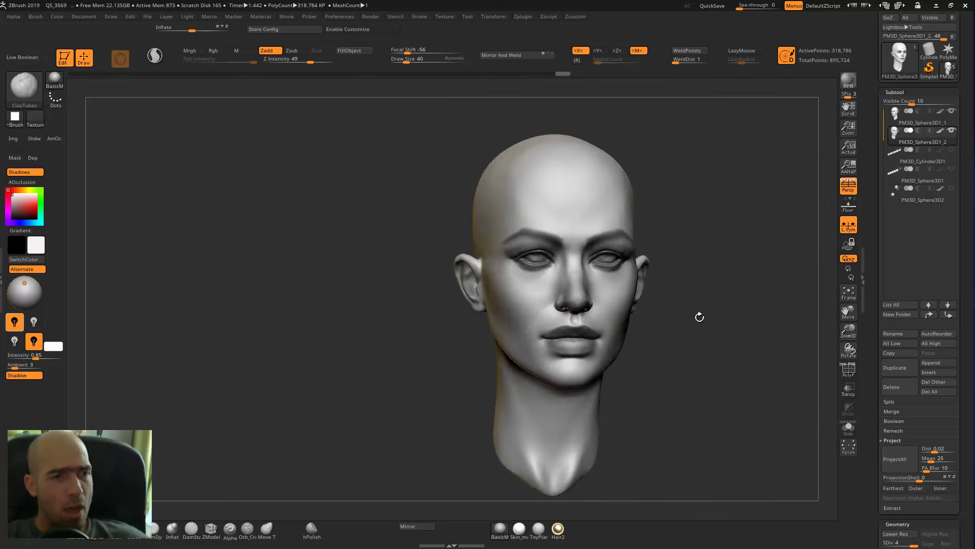
key("shift+d")
key("shift+d")
key("shift+d")
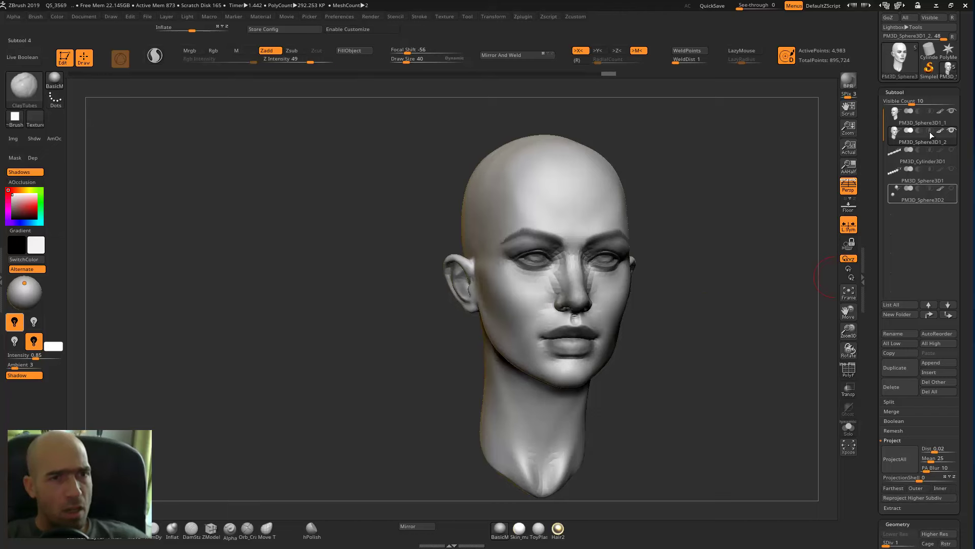
left_click(952, 111)
right_click_drag(708, 260, 686, 297)
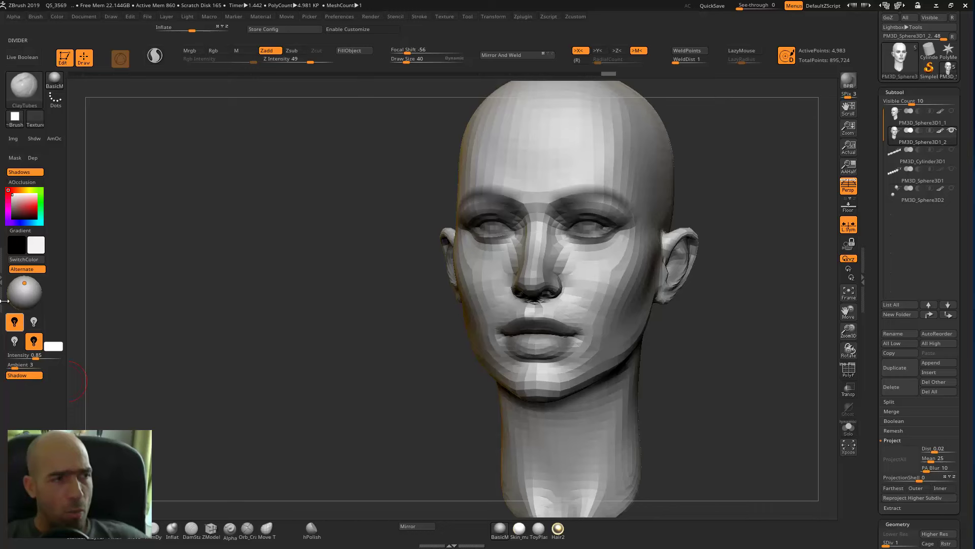
Dock the Zplugin palette in the side tray and expand its UV Master settings
left_click(2, 280)
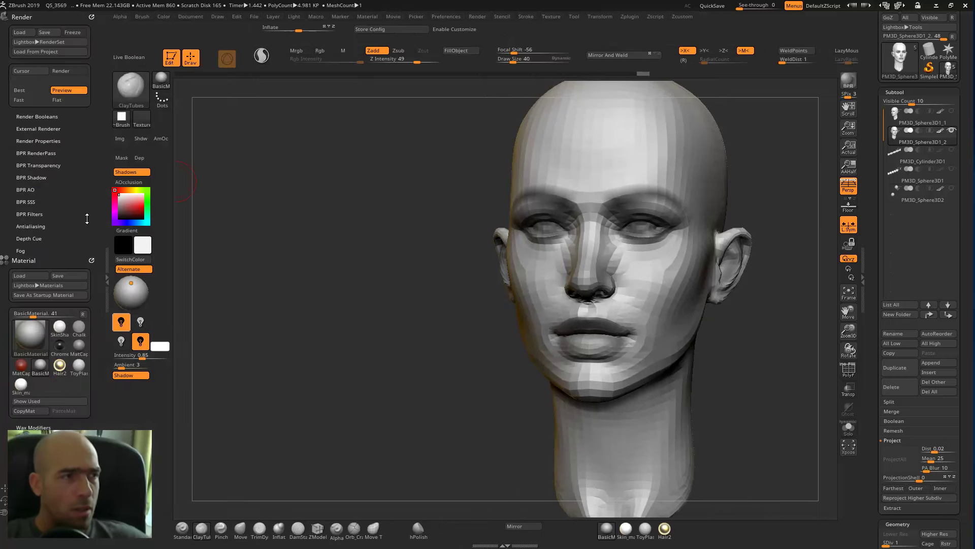
left_click(24, 259)
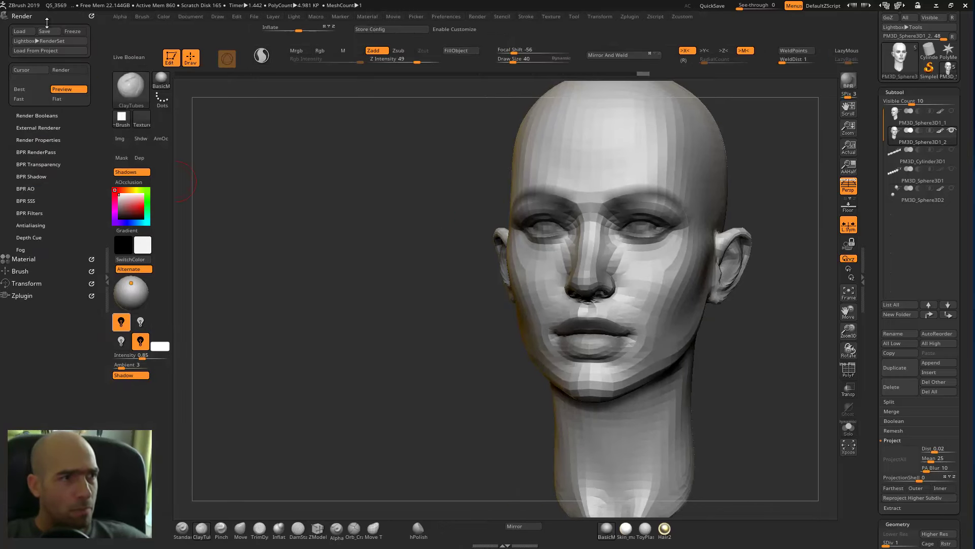
left_click_drag(32, 17, 80, 31)
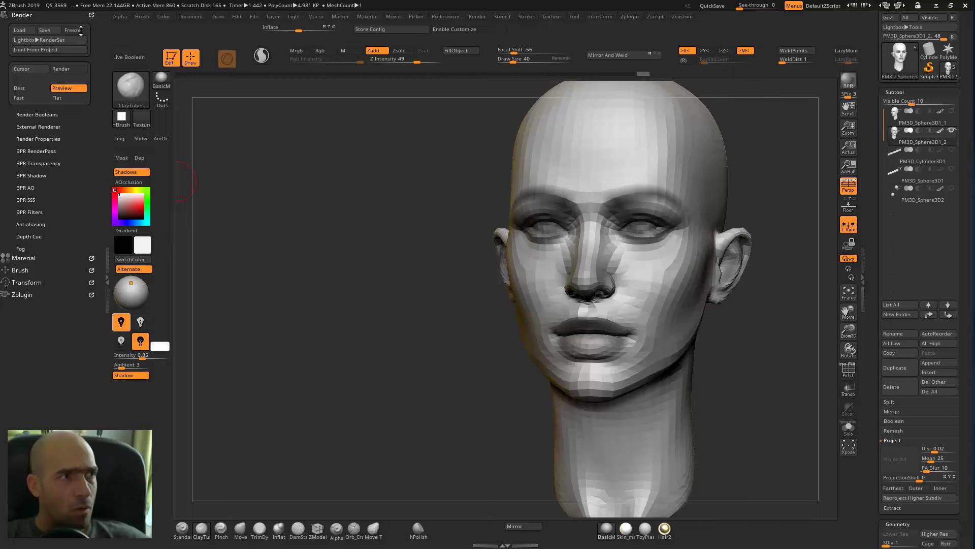
left_click(632, 20)
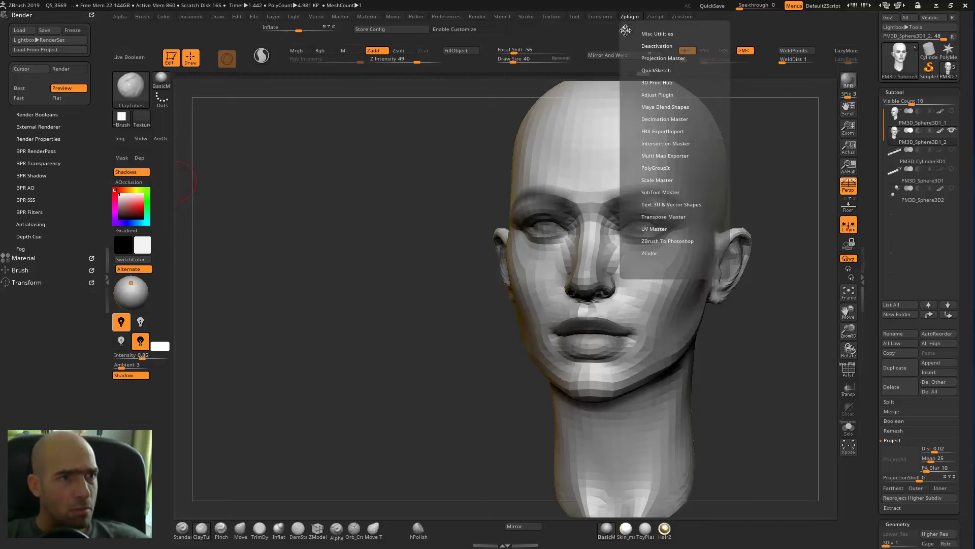
left_click_drag(626, 31, 11, 23)
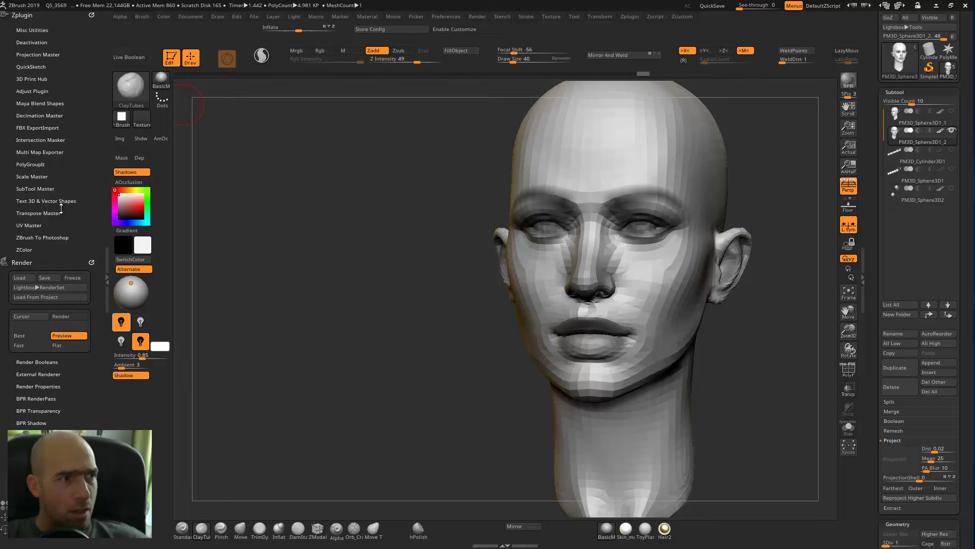
left_click(44, 226)
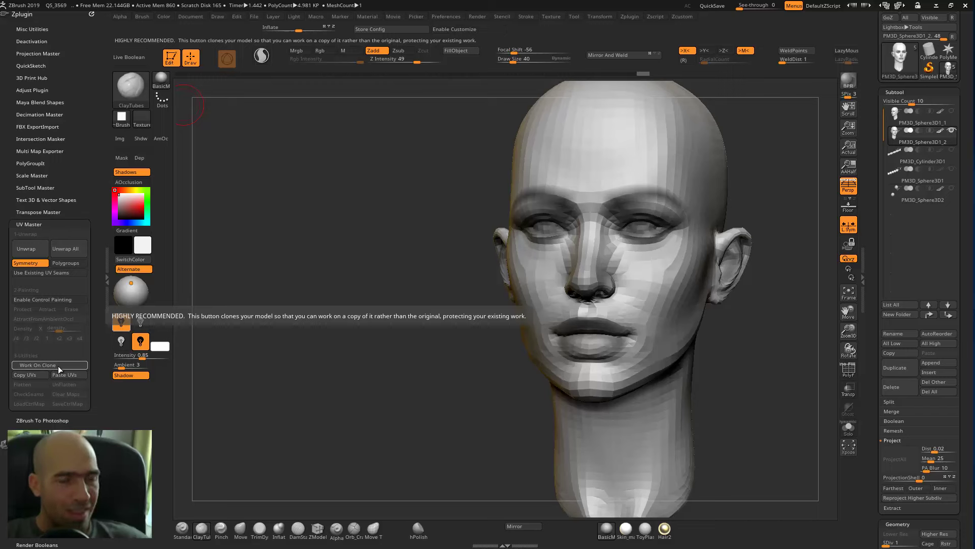
Unwrap the low-poly head's UVs with Symmetry in UV Master, try flattening it, and create a working clone of it
left_click(39, 249)
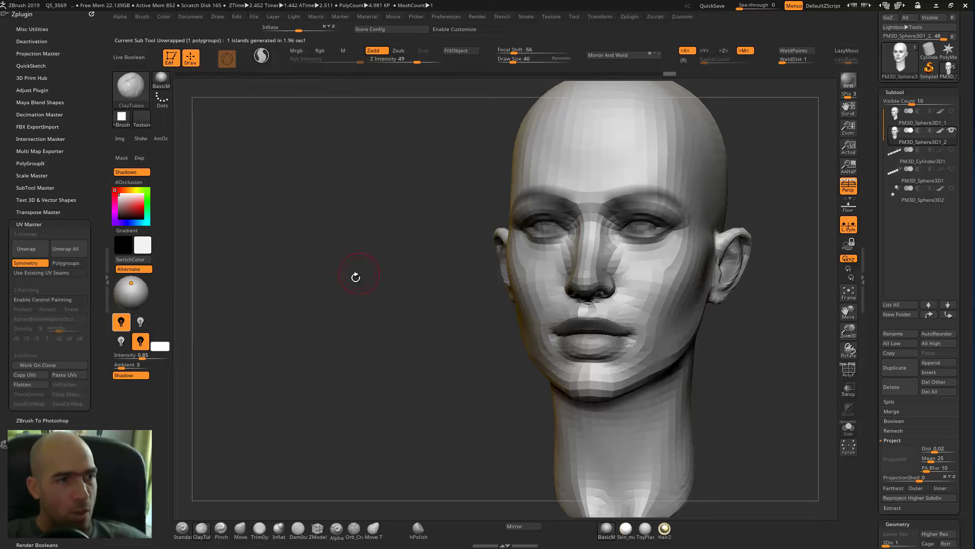
left_click(49, 384)
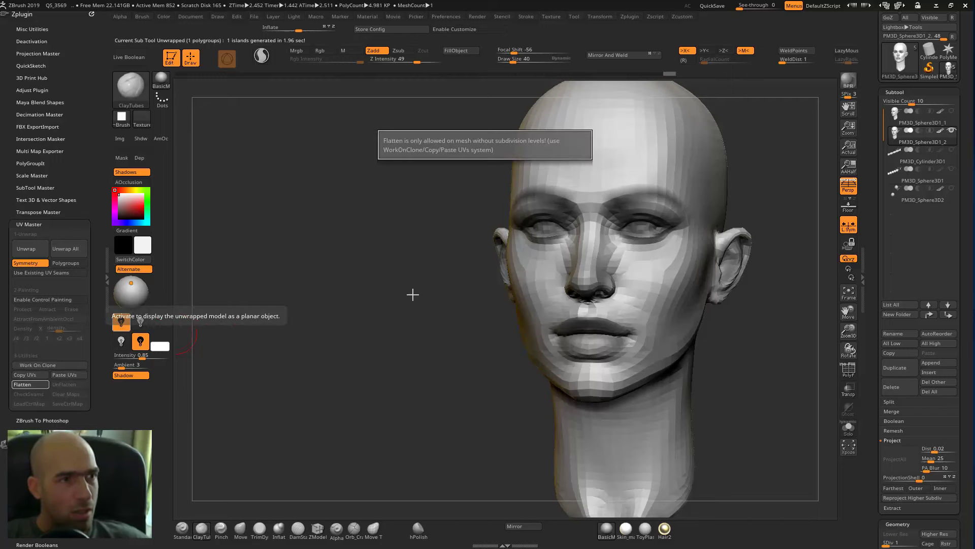
left_click_drag(399, 296, 377, 301)
left_click_drag(289, 317, 269, 320)
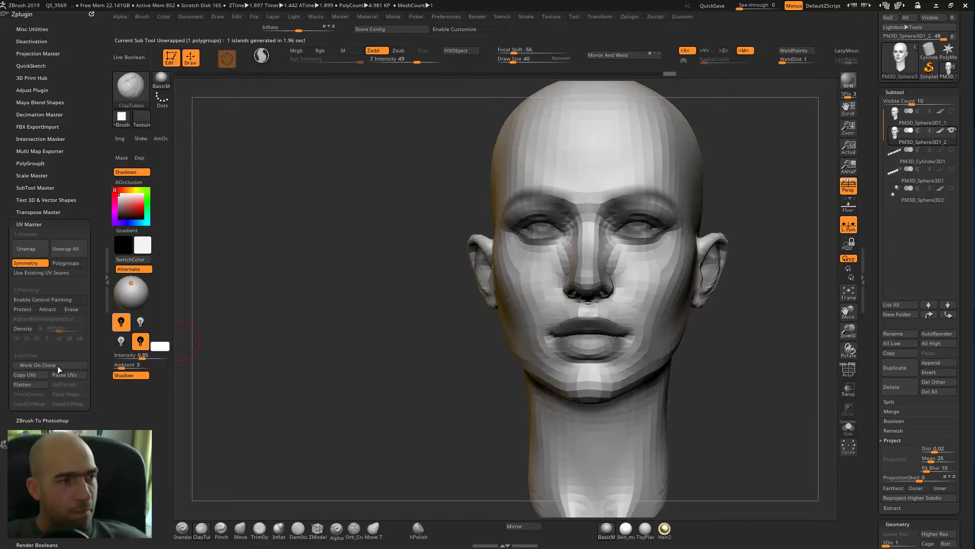
left_click_drag(344, 311, 277, 328)
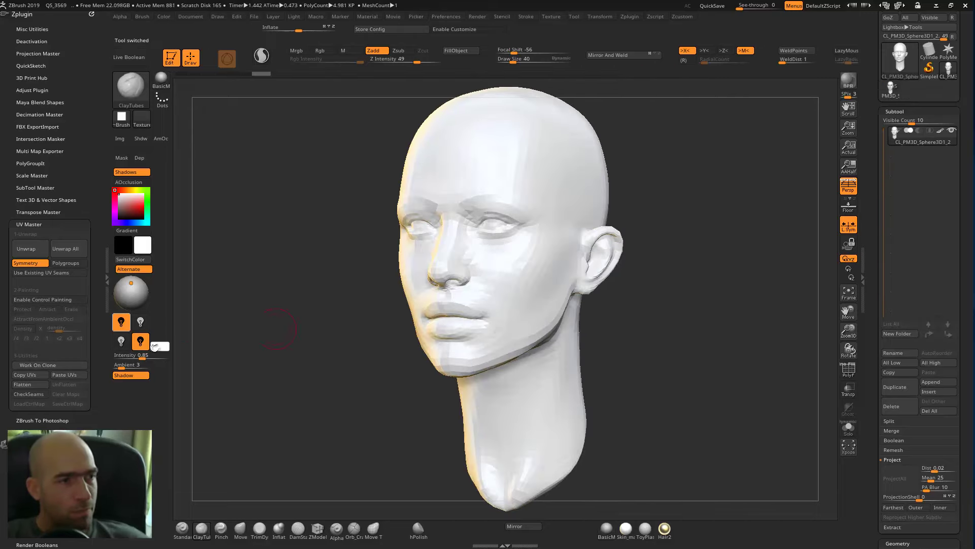
Flatten the clone to examine its UV layout, and unflatten it back to the 3D head
left_click(26, 385)
left_click_drag(717, 160, 670, 182)
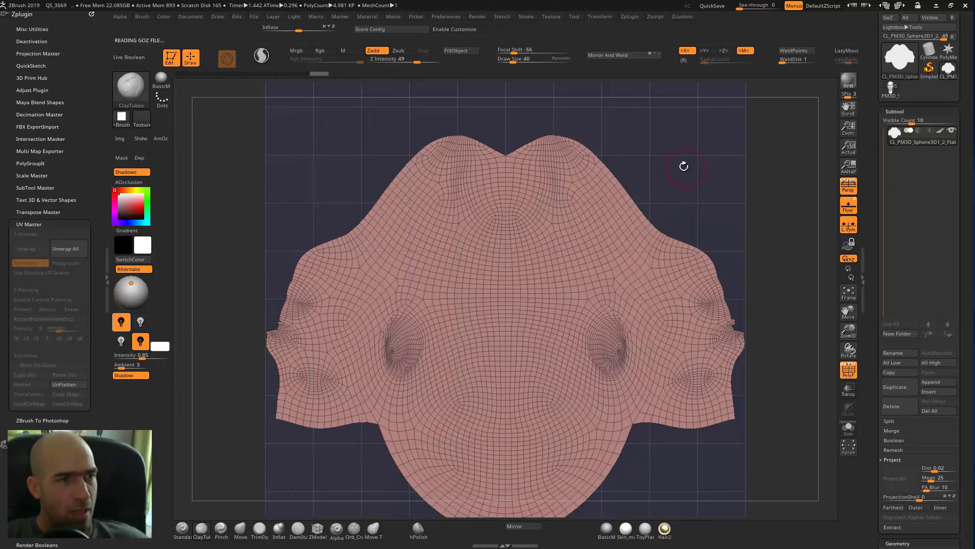
left_click(73, 384)
mouse_move(432, 270)
left_mouse_down()
mouse_move(667, 179)
mouse_move(686, 203)
mouse_move(577, 210)
left_mouse_up()
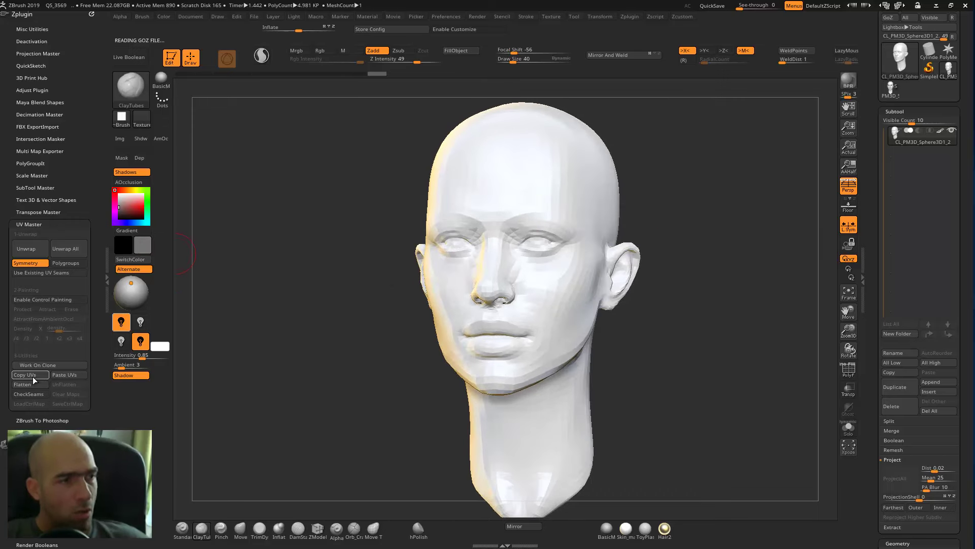
Enable Control Painting in UV Master and paint a Protect area over the face from the forehead to the chin, including the lower lip
left_click(65, 300)
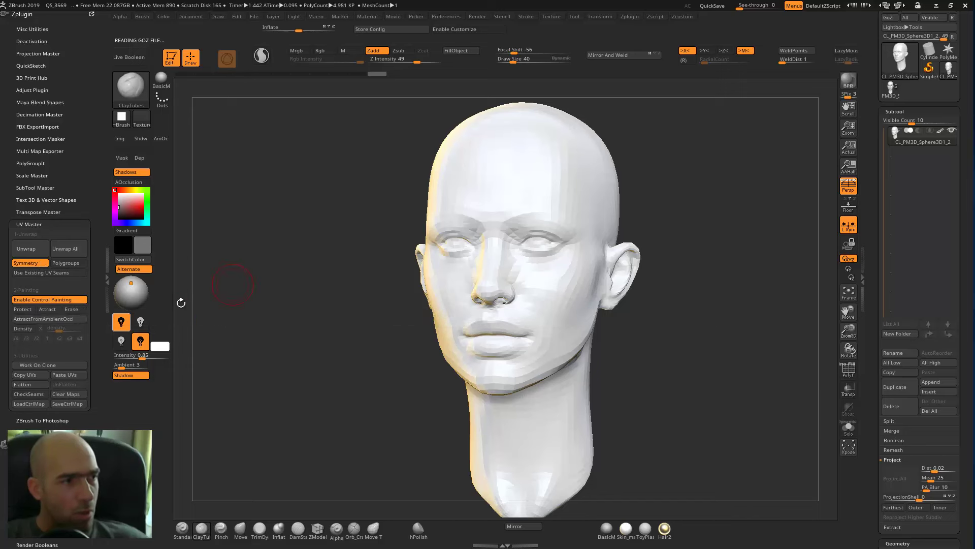
left_click(29, 309)
mouse_move(488, 274)
left_mouse_down()
mouse_move(491, 299)
mouse_move(531, 243)
mouse_move(532, 212)
left_mouse_up()
key("]")
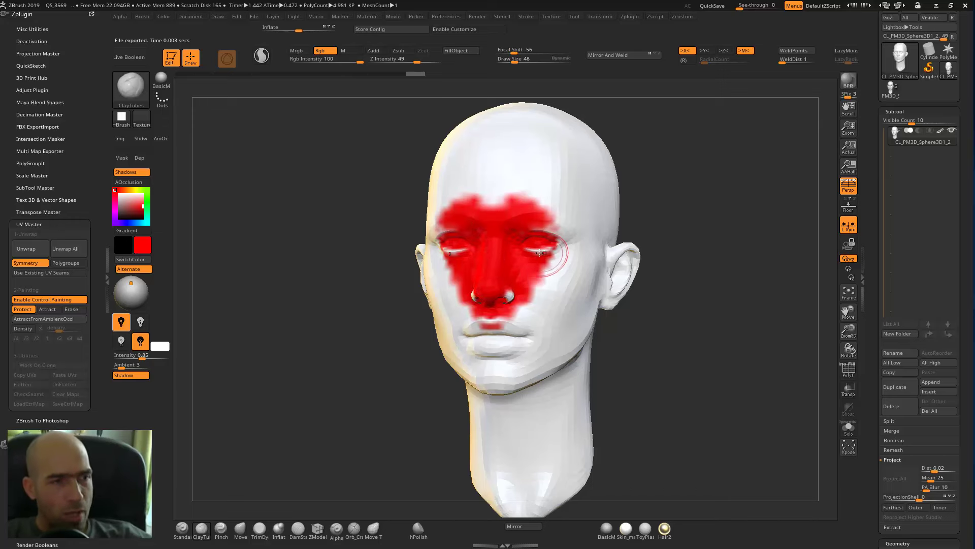
mouse_move(552, 265)
left_mouse_down()
mouse_move(557, 231)
mouse_move(523, 249)
mouse_move(559, 300)
mouse_move(518, 335)
mouse_move(474, 308)
left_mouse_up()
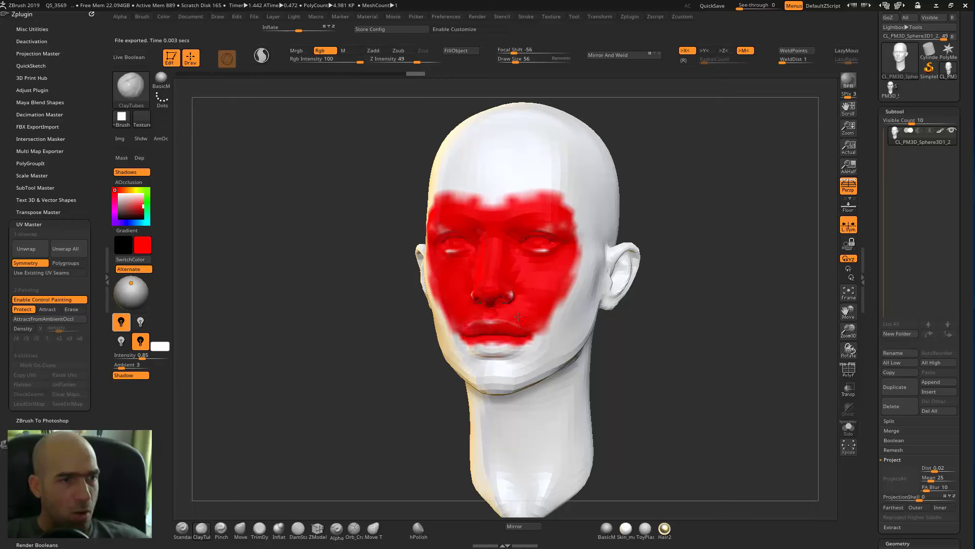
left_click_drag(654, 282, 558, 247)
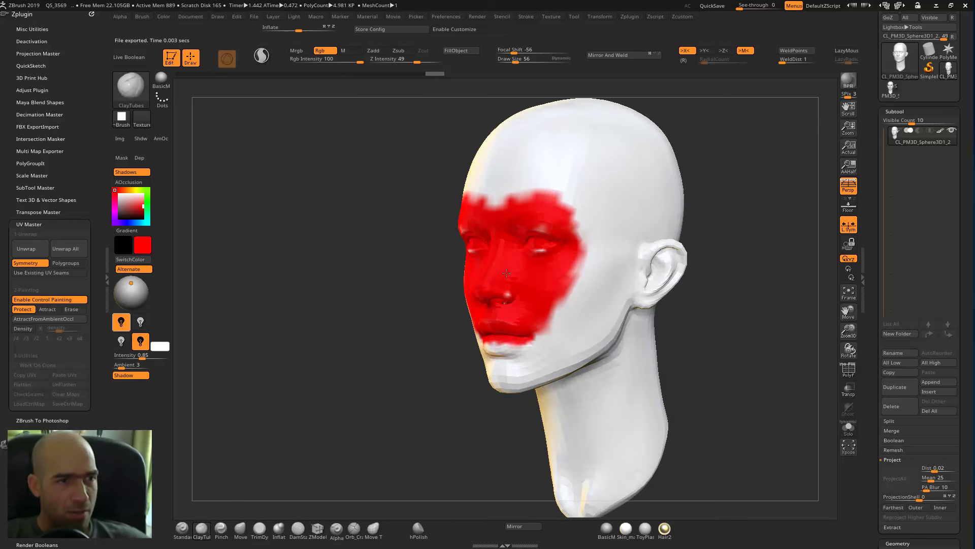
mouse_move(497, 364)
left_mouse_down()
mouse_move(564, 313)
mouse_move(580, 330)
mouse_move(585, 285)
mouse_move(554, 198)
mouse_move(576, 258)
left_mouse_up()
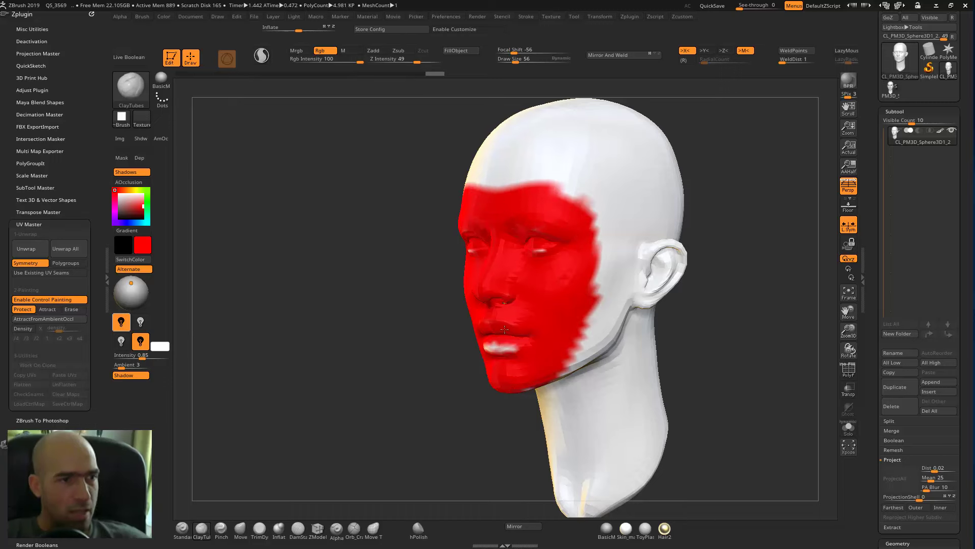
left_click_drag(400, 356, 406, 401, "alt")
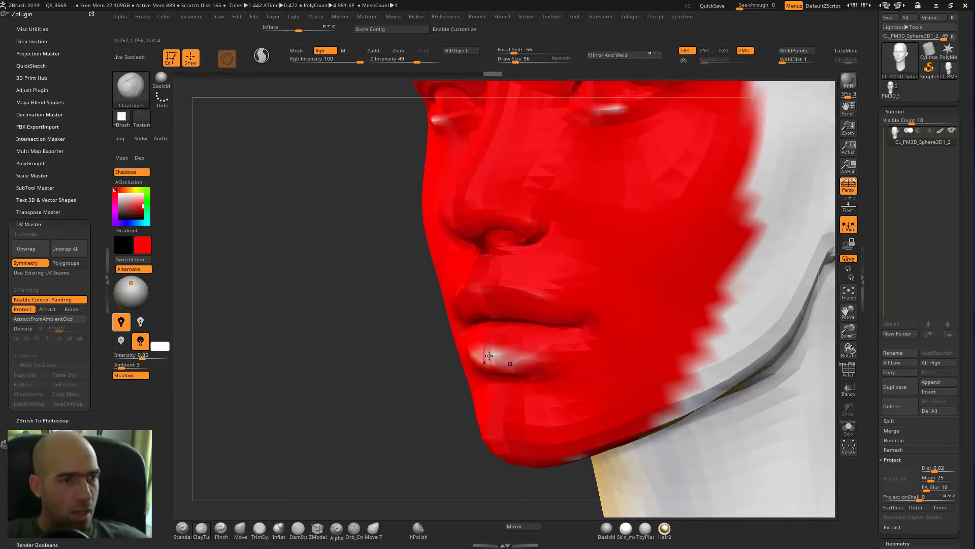
left_click_drag(534, 355, 464, 363)
Mask the unpainted gaps around the eyes, invert the mask, and fill the gaps with the red Protect colour
left_click_drag(325, 175, 346, 396, "alt")
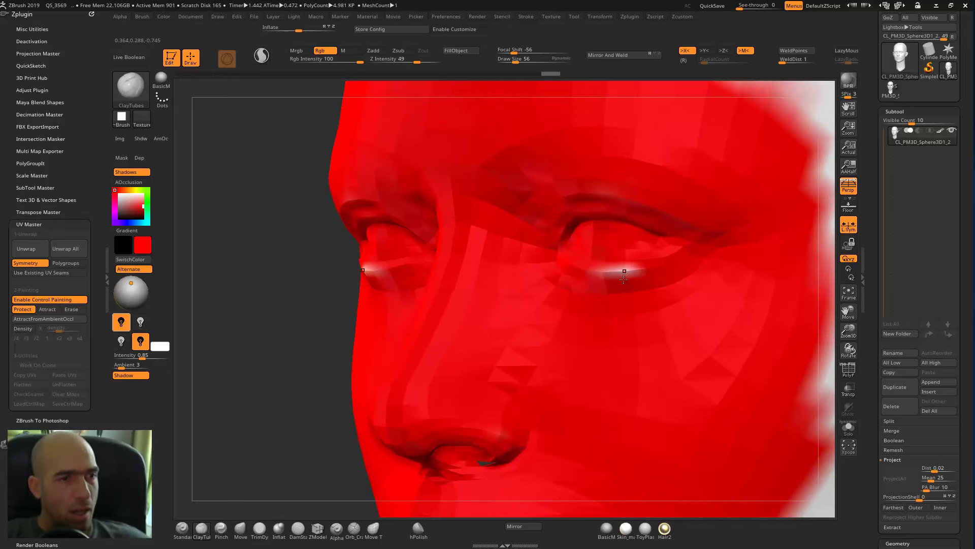
right_click_drag(413, 280, 637, 259)
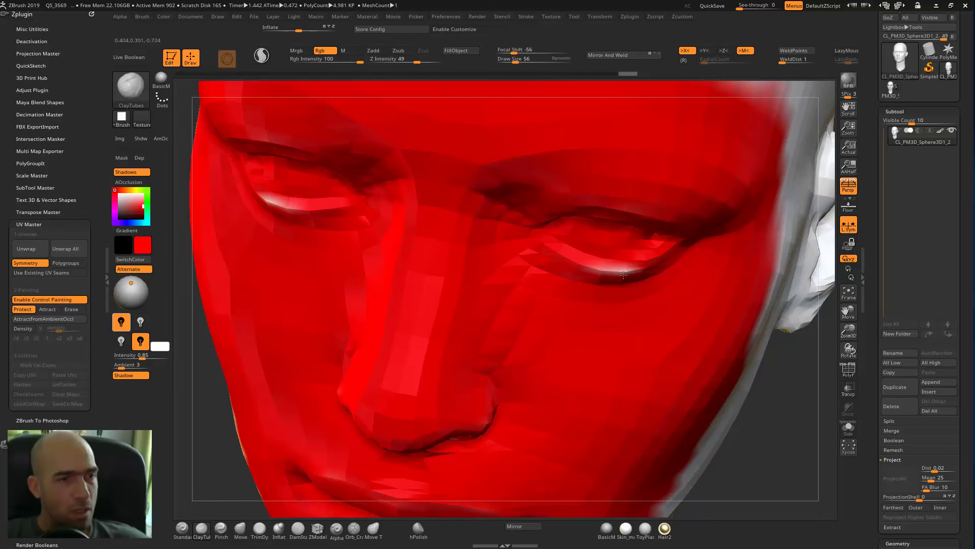
left_click_drag(660, 306, 606, 257, "ctrl")
left_click(776, 379, "ctrl")
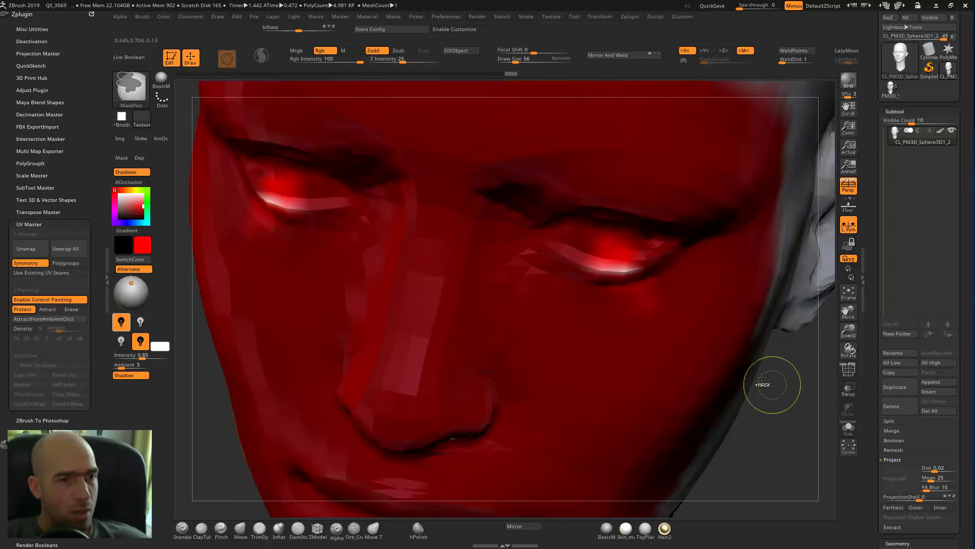
left_click(468, 51)
left_click_drag(760, 399, 773, 423, "ctrl")
Switch control painting to Attract, try mirrored strokes from the forehead to the crown, and undo them
left_click_drag(772, 423, 676, 231, "alt")
left_click_drag(375, 229, 231, 258)
left_click(47, 309)
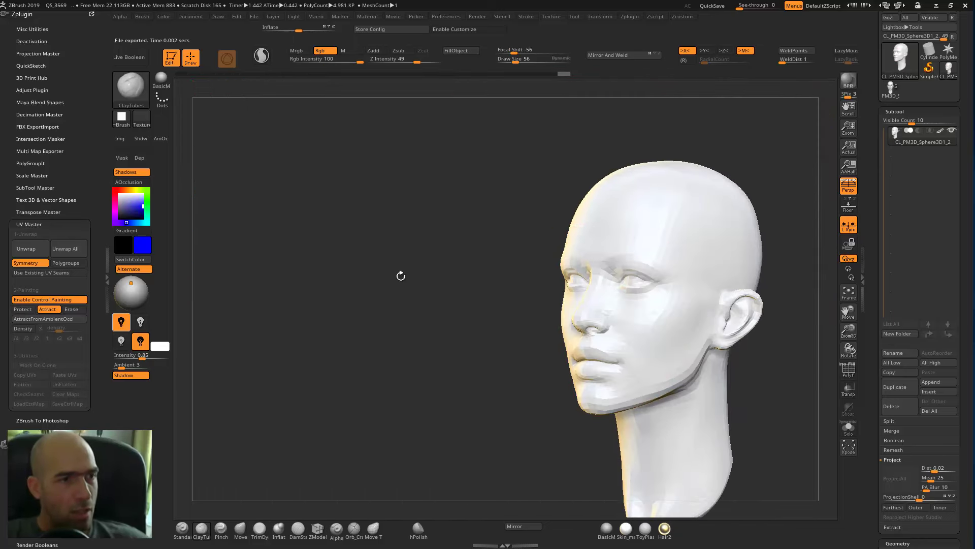
left_click_drag(480, 246, 469, 304)
mouse_move(630, 202)
left_mouse_down()
mouse_move(665, 159)
mouse_move(703, 134)
left_mouse_up()
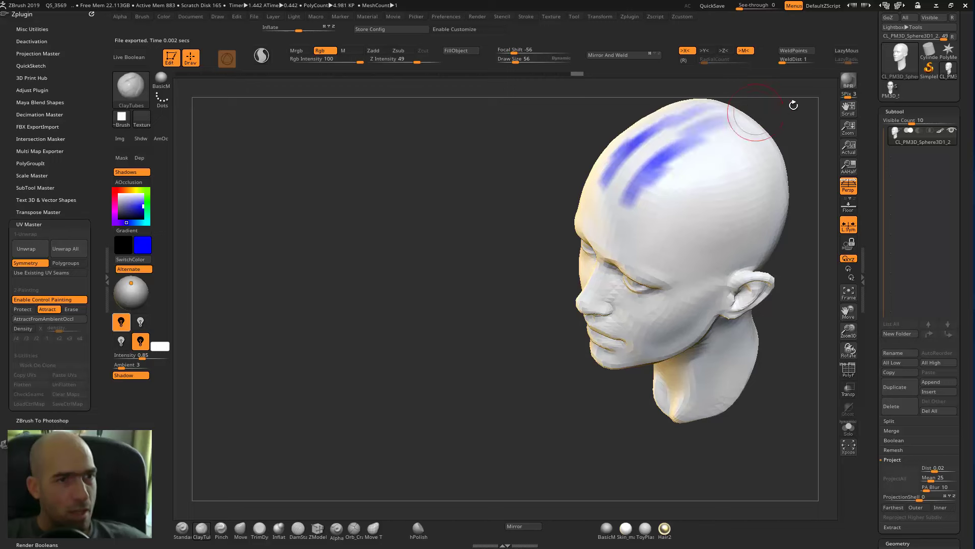
key("ctrl+z")
Paint mirrored Attract strokes close to the midline over the crown and back of the head
mouse_move(796, 124)
right_mouse_down()
mouse_move(664, 257)
mouse_move(538, 277)
right_mouse_up()
mouse_move(531, 277)
left_mouse_down()
mouse_move(635, 226)
mouse_move(718, 211)
left_mouse_up()
right_click_drag(717, 211, 460, 249)
mouse_move(460, 249)
left_mouse_down()
mouse_move(490, 248)
mouse_move(704, 336)
left_mouse_up()
left_click_drag(795, 232, 645, 256)
Switch control painting to Protect and cover the whole face in red by masking it, inverting the mask and filling the object
left_click(23, 309)
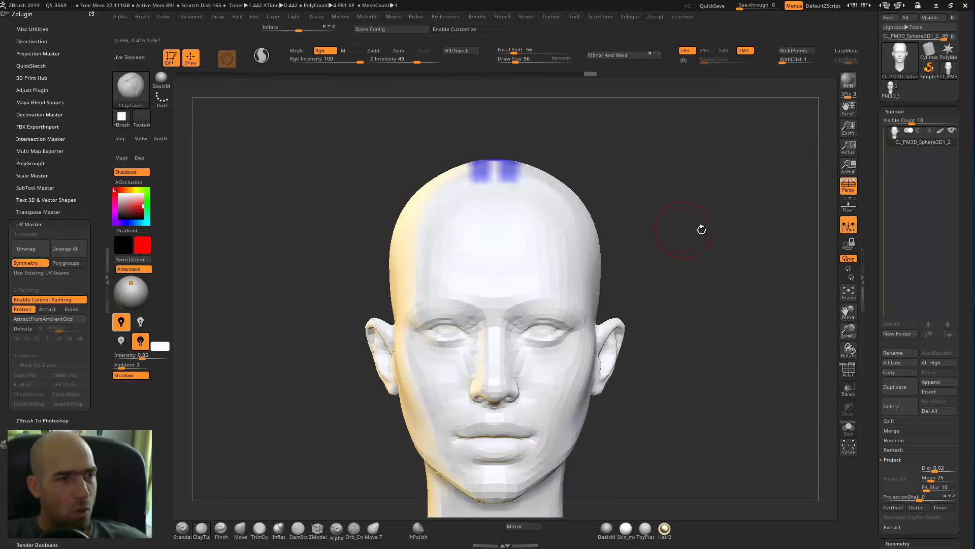
mouse_move(701, 227)
right_mouse_down()
mouse_move(675, 196)
mouse_move(604, 239)
mouse_move(513, 249)
right_mouse_up()
mouse_move(406, 249)
left_mouse_down()
mouse_move(436, 305)
mouse_move(475, 269)
mouse_move(427, 306)
mouse_move(447, 285)
mouse_move(422, 239)
mouse_move(457, 214)
mouse_move(477, 310)
mouse_move(457, 386)
mouse_move(483, 325)
mouse_move(444, 380)
left_mouse_up()
mouse_move(482, 341)
left_mouse_down("ctrl")
mouse_move(490, 234)
mouse_move(400, 220)
left_mouse_up("ctrl")
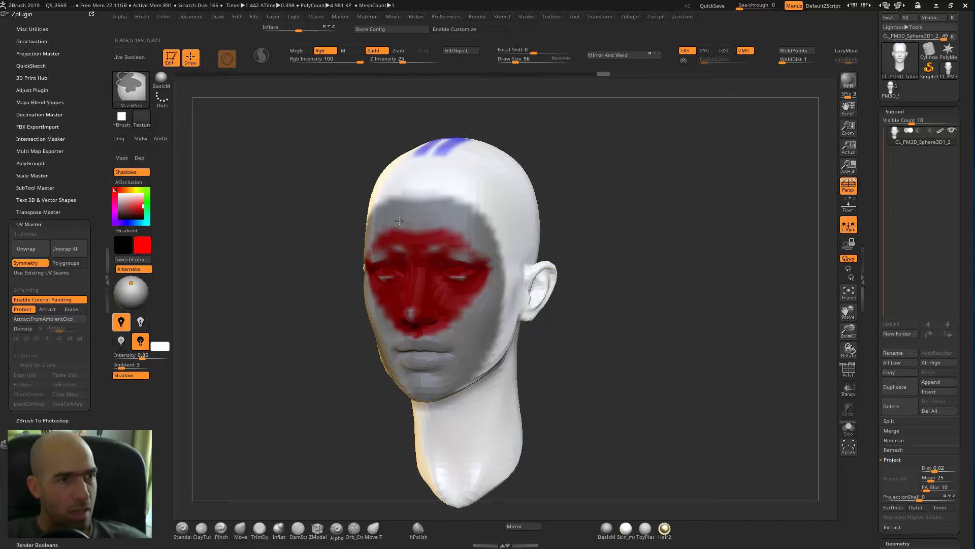
left_click(605, 179, "ctrl")
left_click(456, 52)
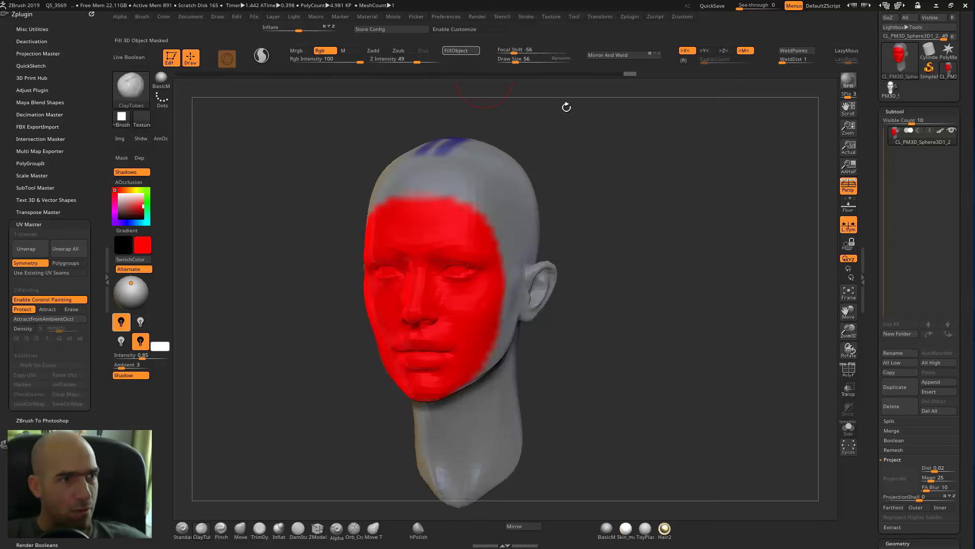
left_click_drag(659, 165, 638, 231, "ctrl")
Unwrap the painted clone with Symmetry and flatten it to examine the new UV layout
mouse_move(660, 232)
right_mouse_down("ctrl")
mouse_move(664, 244)
mouse_move(655, 235)
mouse_move(664, 243)
mouse_move(607, 265)
right_mouse_up("ctrl")
right_click_drag(485, 129, 537, 132)
right_click_drag(730, 157, 625, 152)
left_click(26, 248)
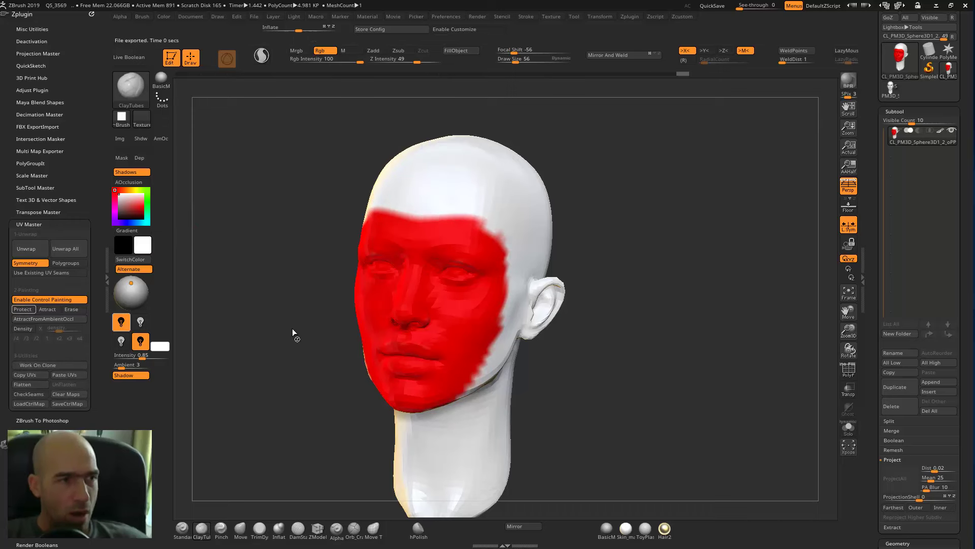
left_click(32, 384)
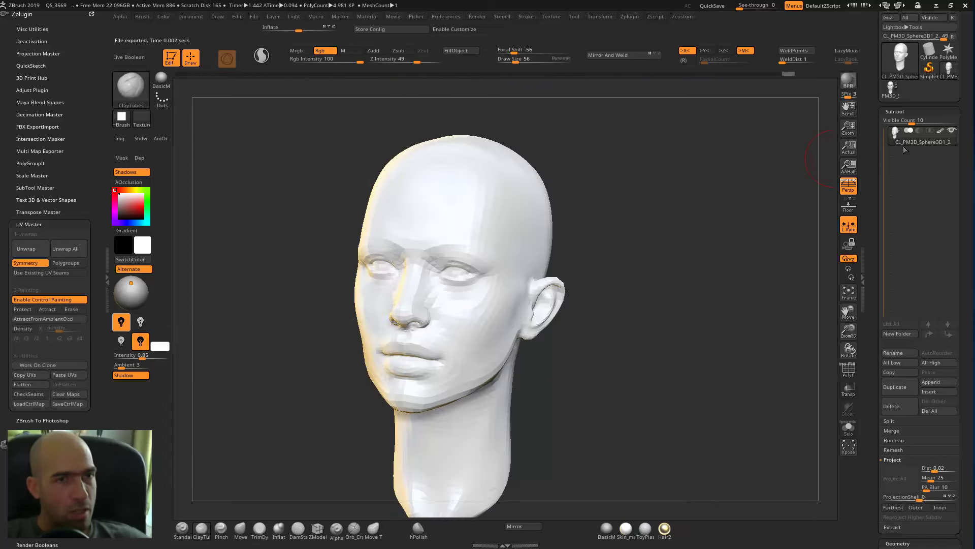
Switch from the clone to the original multi-subtool head and paste the UVs onto PM3D_Sphere3D1_3
left_click(892, 94)
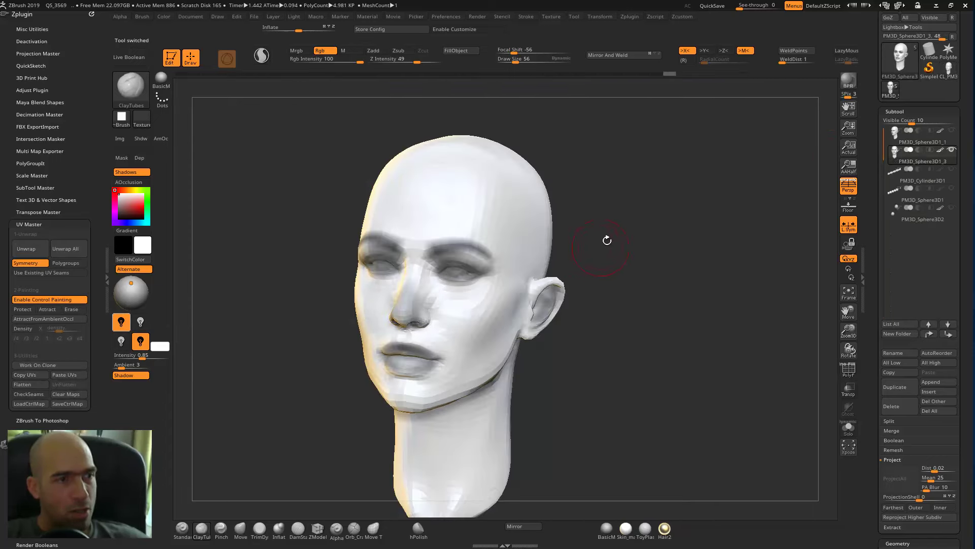
left_click_drag(607, 239, 381, 218, "shift")
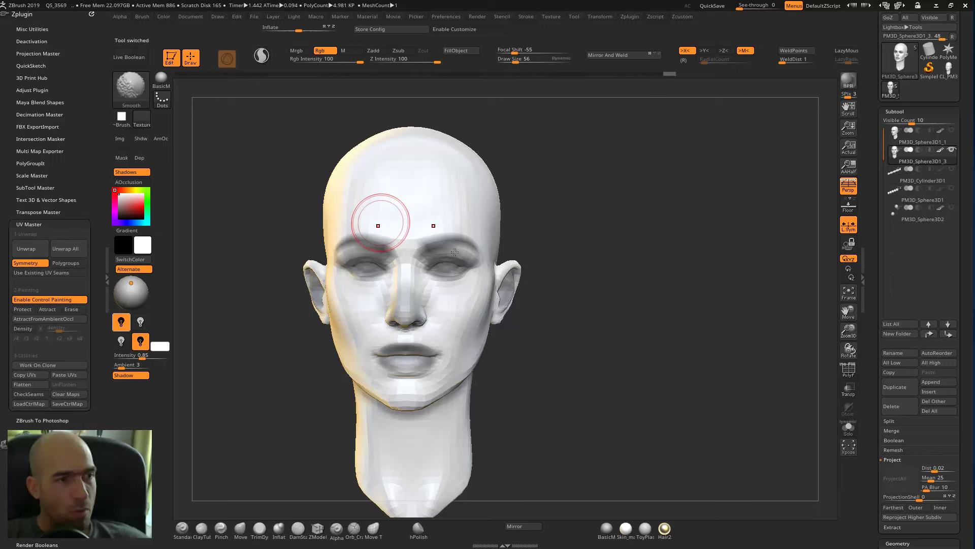
left_click(73, 373)
Apply the BasicMaterial to the head and show the eyeballs subtool PM3D_Sphere3D2
mouse_move(657, 275)
left_mouse_down()
mouse_move(632, 276)
mouse_move(664, 242)
mouse_move(721, 228)
mouse_move(729, 216)
left_mouse_up()
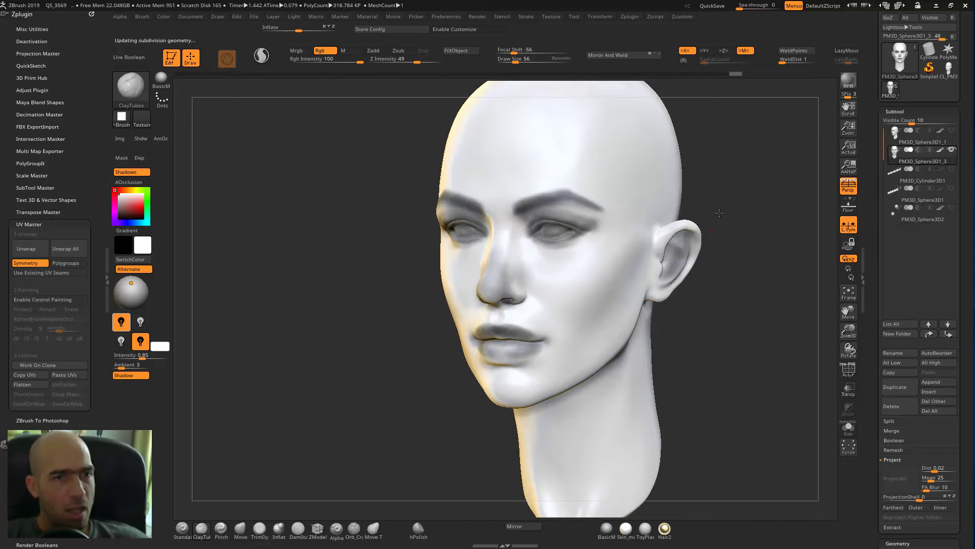
left_click(612, 532)
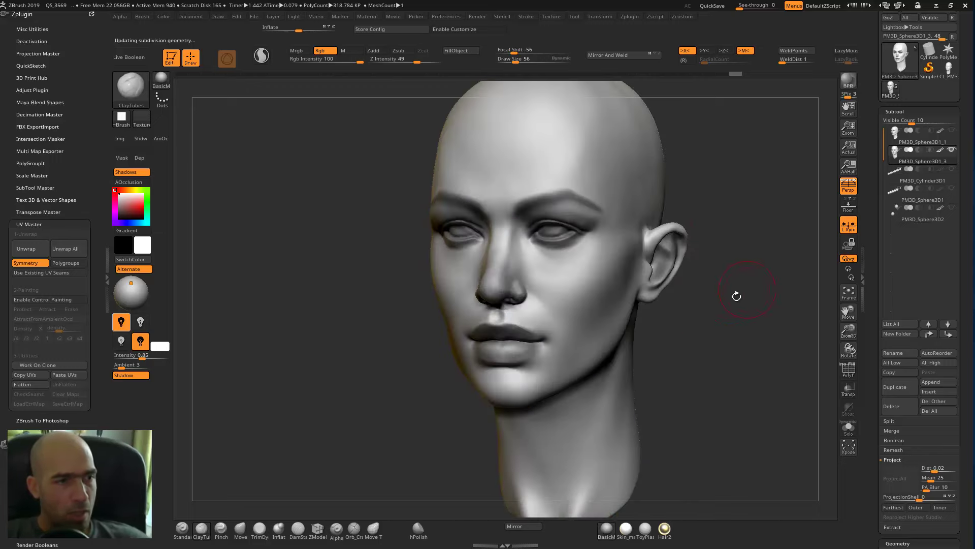
left_click_drag(736, 296, 953, 233)
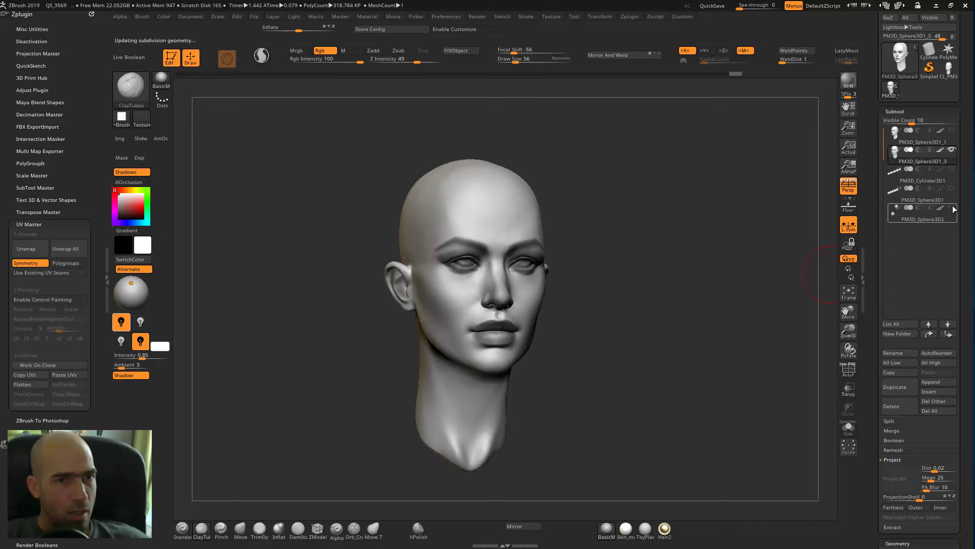
left_click(952, 208)
mouse_move(762, 238)
left_mouse_down()
mouse_move(688, 246)
mouse_move(725, 255)
mouse_move(752, 231)
mouse_move(736, 229)
mouse_move(704, 189)
mouse_move(714, 235)
left_mouse_up()
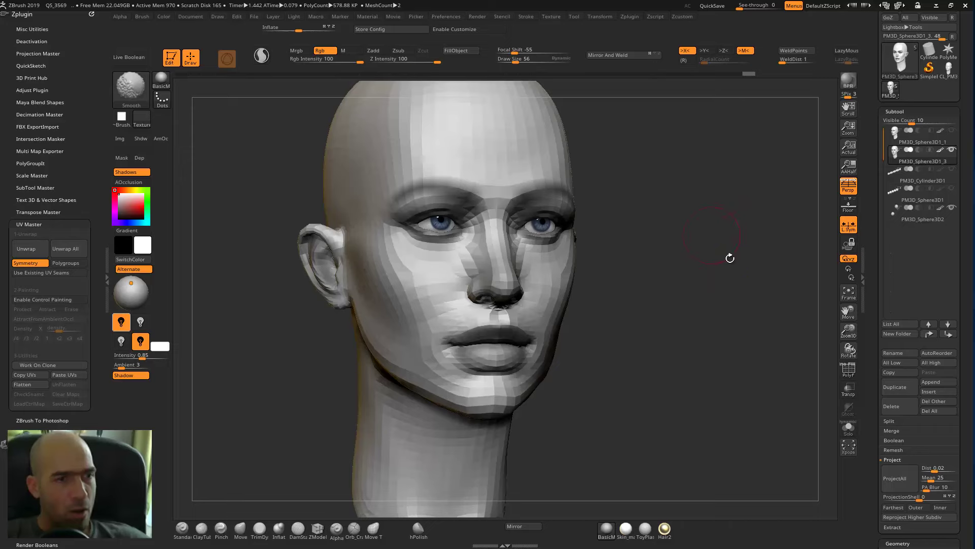
Examine the head's topology with PolyFrame, then hide the wireframe and review the smooth head at a higher subdivision level
left_click(853, 373)
left_click_drag(749, 331, 751, 310)
mouse_move(904, 159)
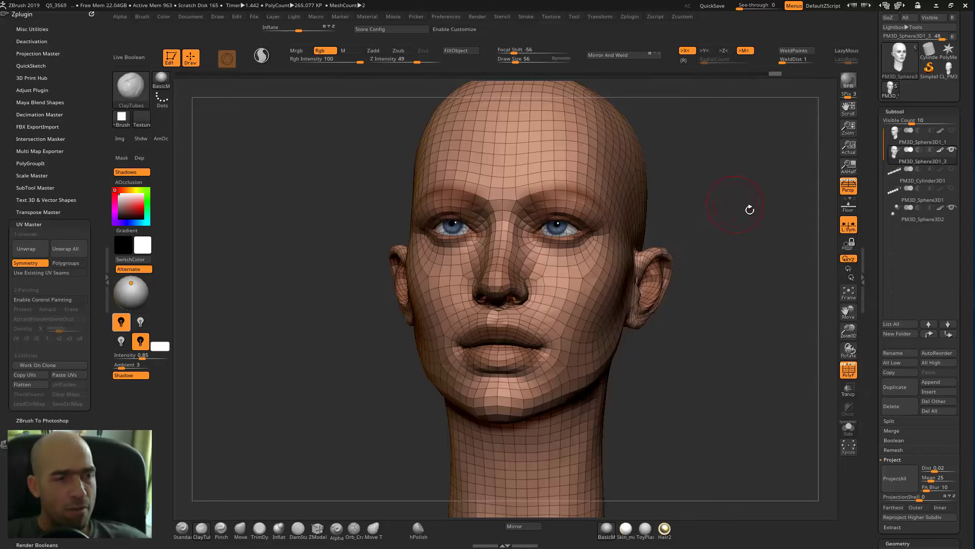
left_click_drag(749, 209, 747, 289)
key("d")
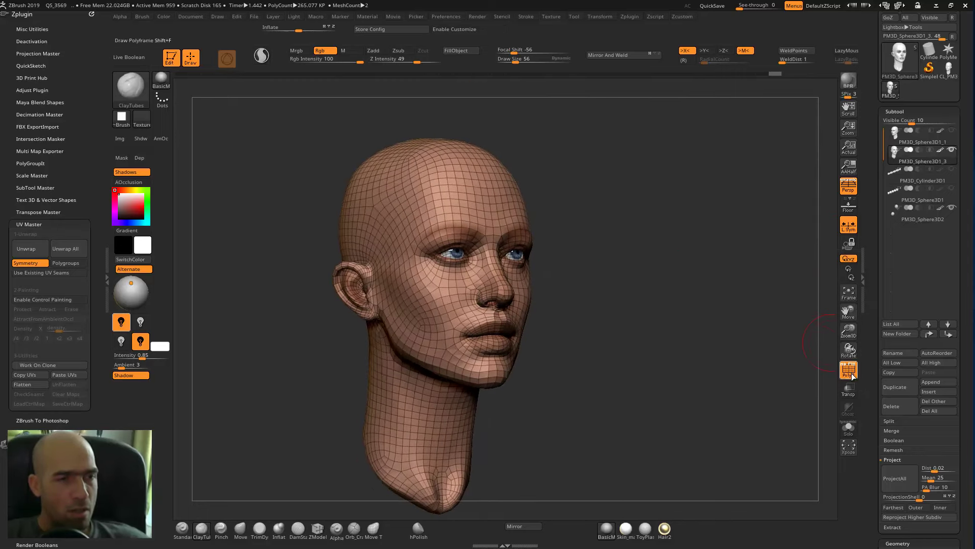
left_click(848, 370)
mouse_move(743, 325)
left_mouse_down()
mouse_move(716, 314)
mouse_move(751, 317)
mouse_move(754, 309)
left_mouse_up()
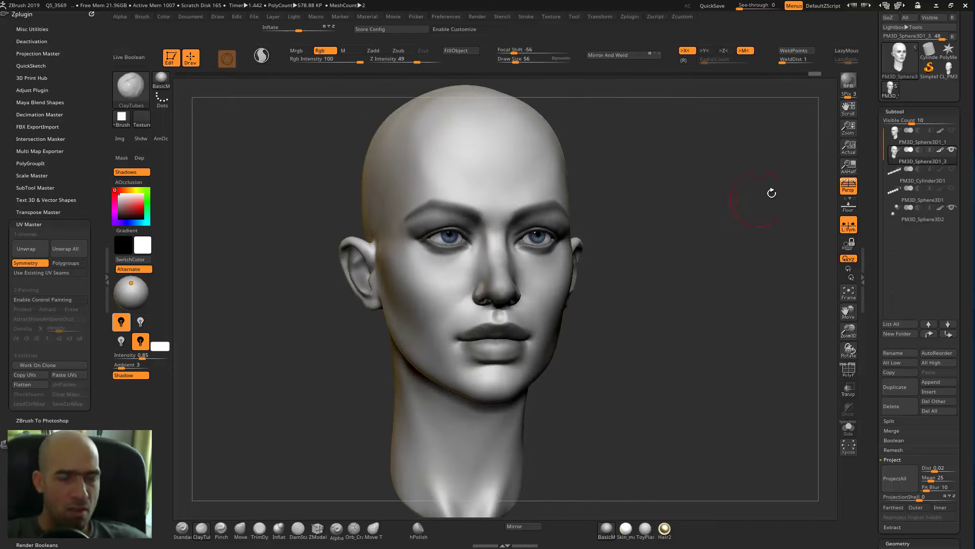
left_click_drag(663, 293, 610, 297)
left_click_drag(649, 257, 720, 248, "alt")
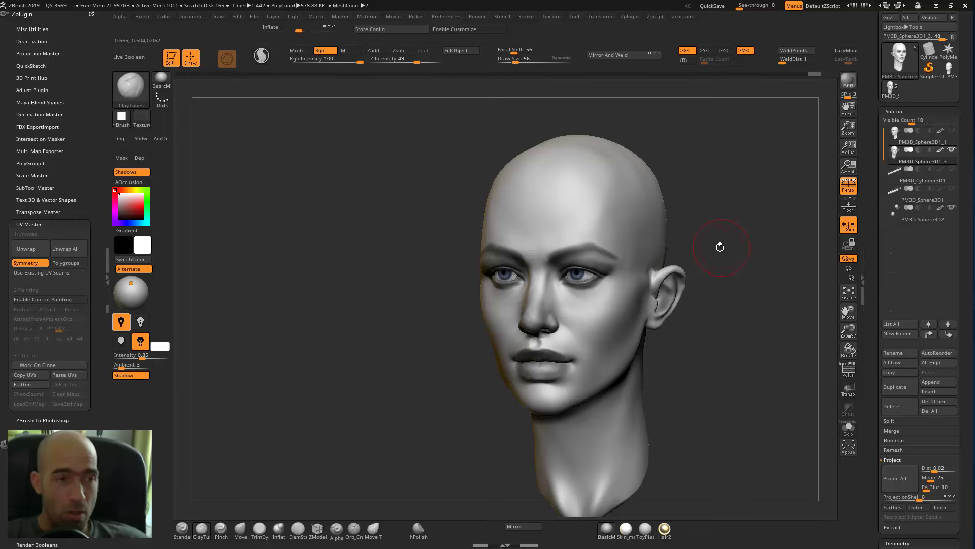